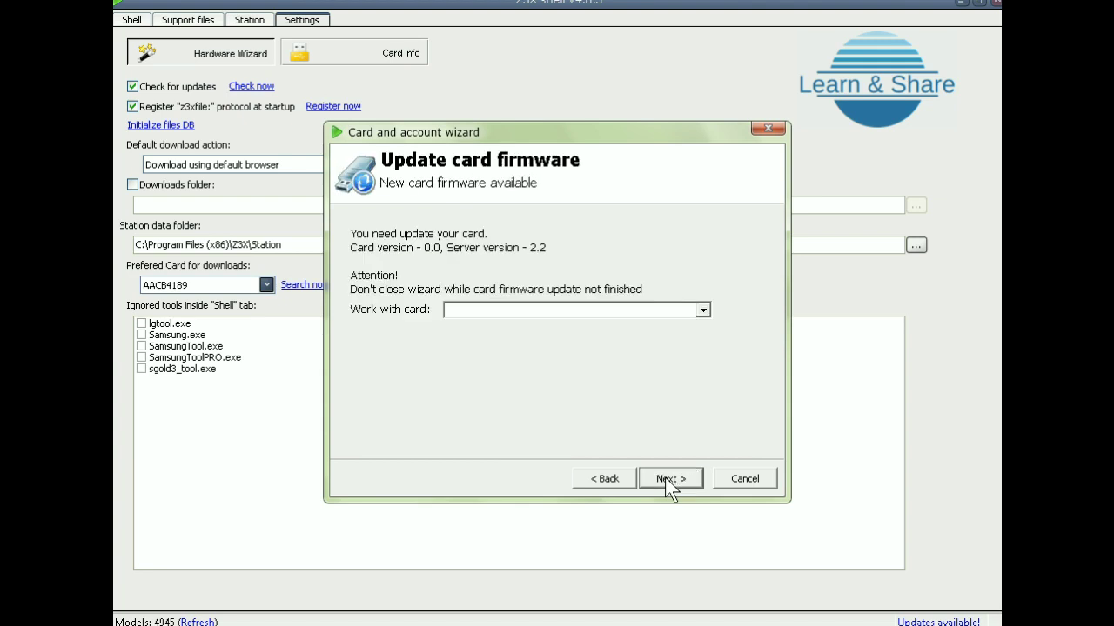
Try to choose a card for the firmware update and return to the license agreement
{"action": "left_click", "coordinate": [589, 310]}
{"action": "left_click", "coordinate": [589, 324]}
{"action": "left_click", "coordinate": [608, 478]}
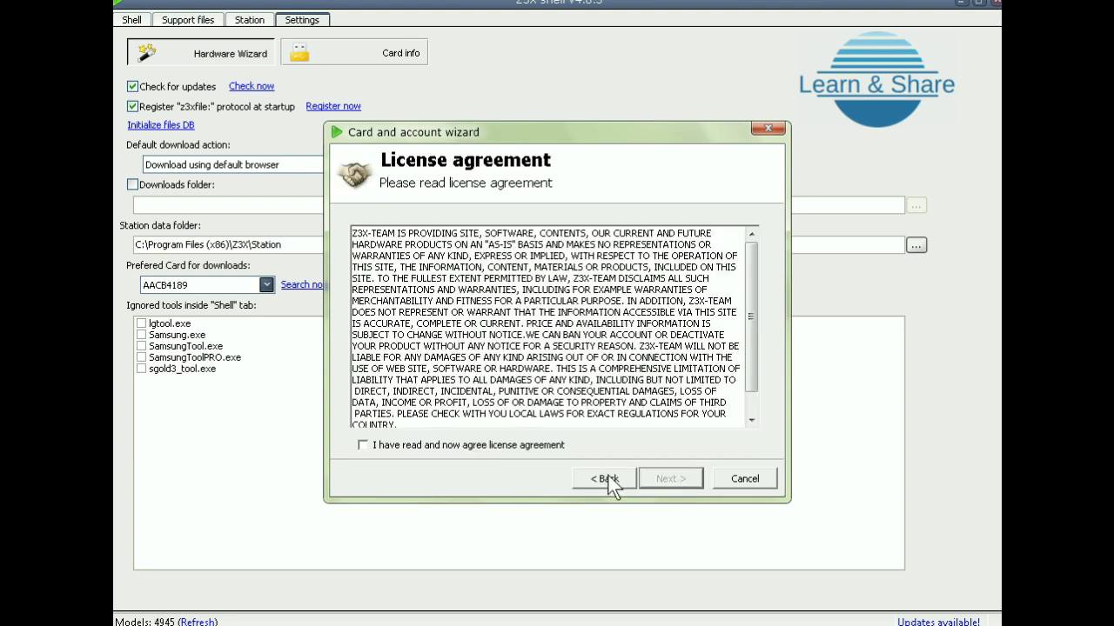
Accept the license agreement and try to update the card firmware with the blank card entry
{"action": "left_click", "coordinate": [540, 448]}
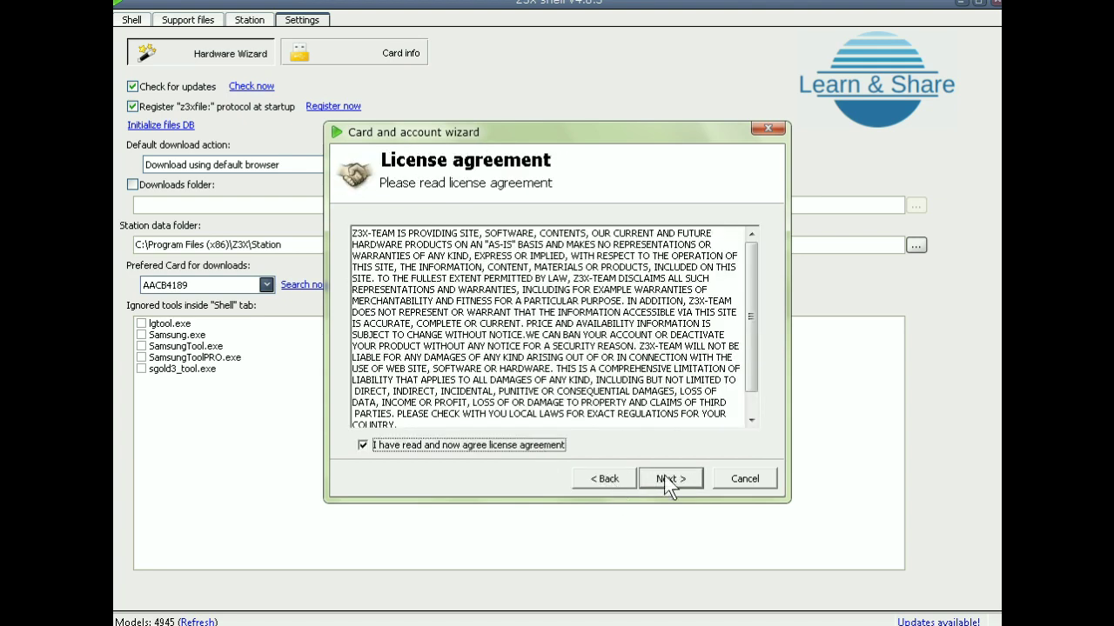
{"action": "left_click", "coordinate": [664, 476]}
{"action": "left_click", "coordinate": [557, 313]}
{"action": "left_click", "coordinate": [558, 315]}
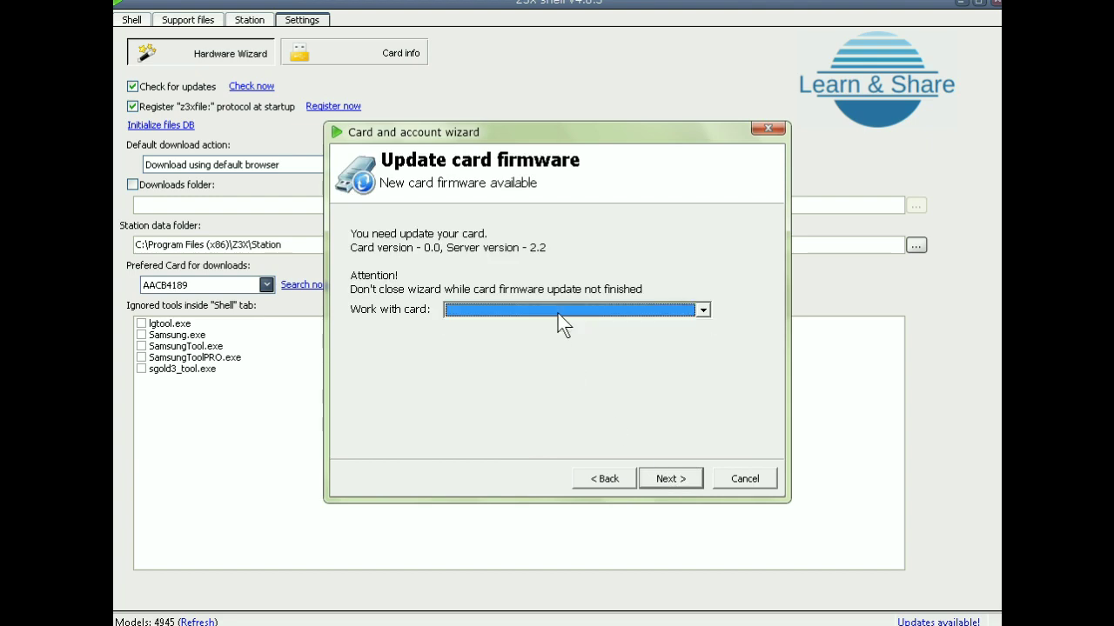
{"action": "left_click", "coordinate": [664, 478]}
{"action": "left_click", "coordinate": [586, 379]}
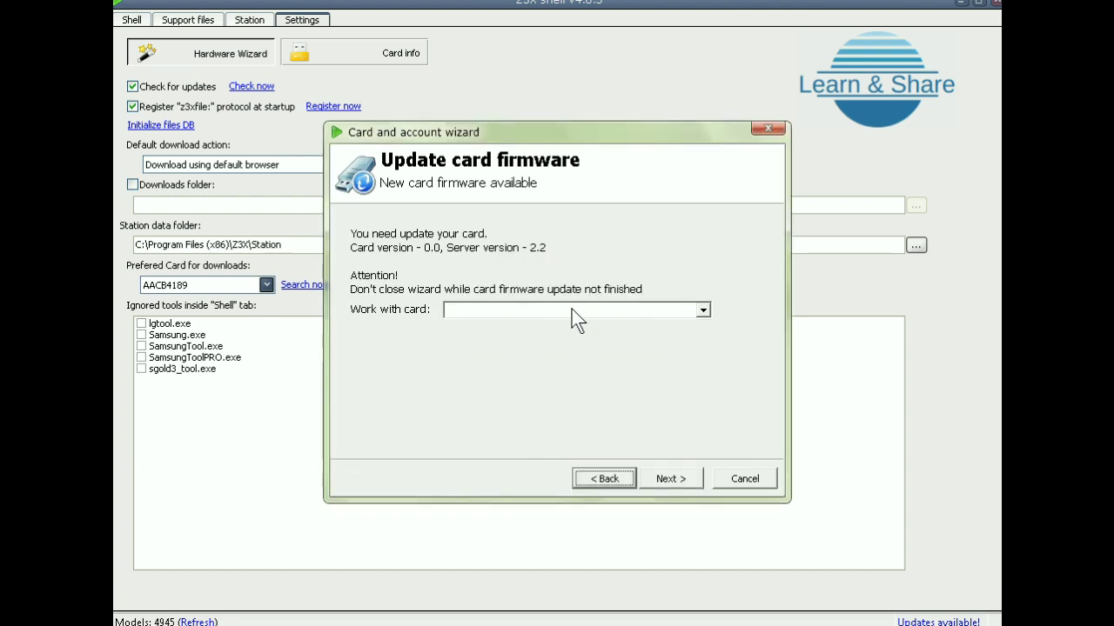
Go back to the wizard's start page and choose to repair the dead card
{"action": "left_click", "coordinate": [571, 313]}
{"action": "left_click", "coordinate": [599, 479]}
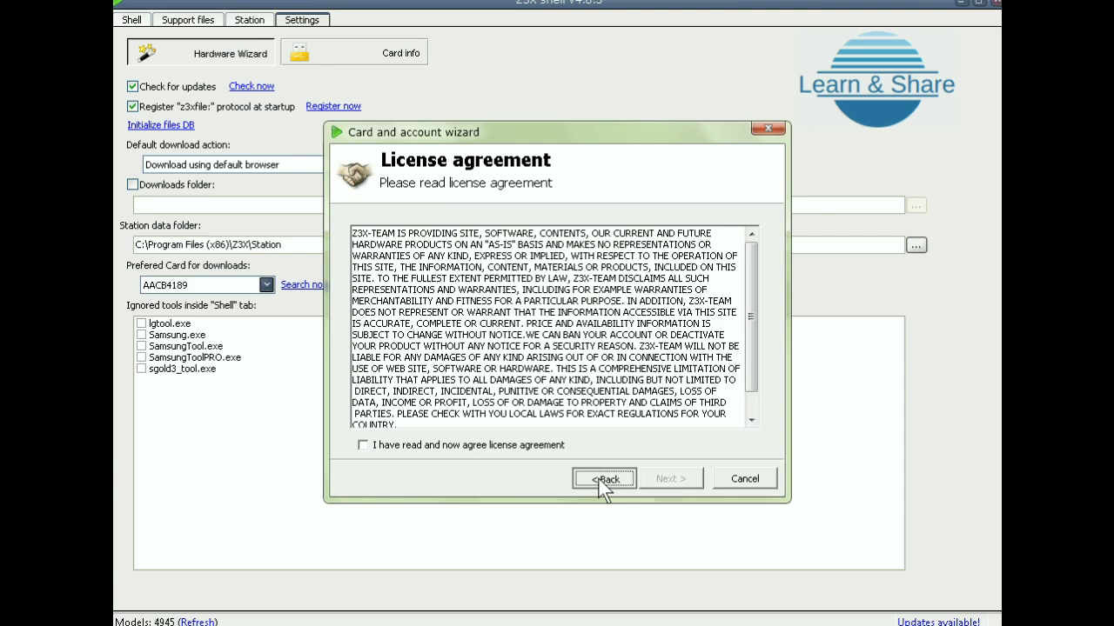
{"action": "left_click", "coordinate": [599, 479]}
{"action": "left_click", "coordinate": [544, 407]}
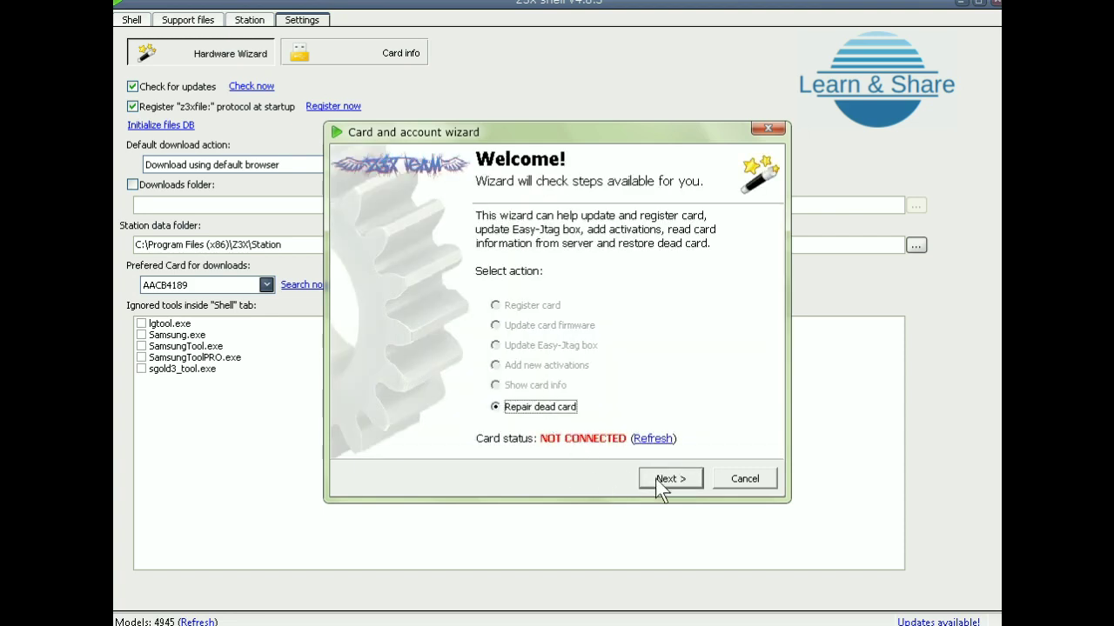
Accept the license agreement again, pick a card to work with and retry the firmware update
{"action": "left_click", "coordinate": [655, 478]}
{"action": "left_click", "coordinate": [506, 448]}
{"action": "left_click", "coordinate": [669, 480]}
{"action": "left_click", "coordinate": [576, 314]}
{"action": "left_click", "coordinate": [576, 324]}
{"action": "left_click", "coordinate": [655, 481]}
{"action": "left_click", "coordinate": [587, 379]}
Refresh the card status on the wizard's start page and view the card info and activations
{"action": "left_click", "coordinate": [615, 480]}
{"action": "left_click", "coordinate": [613, 481]}
{"action": "left_click", "coordinate": [570, 407]}
{"action": "left_click", "coordinate": [653, 438]}
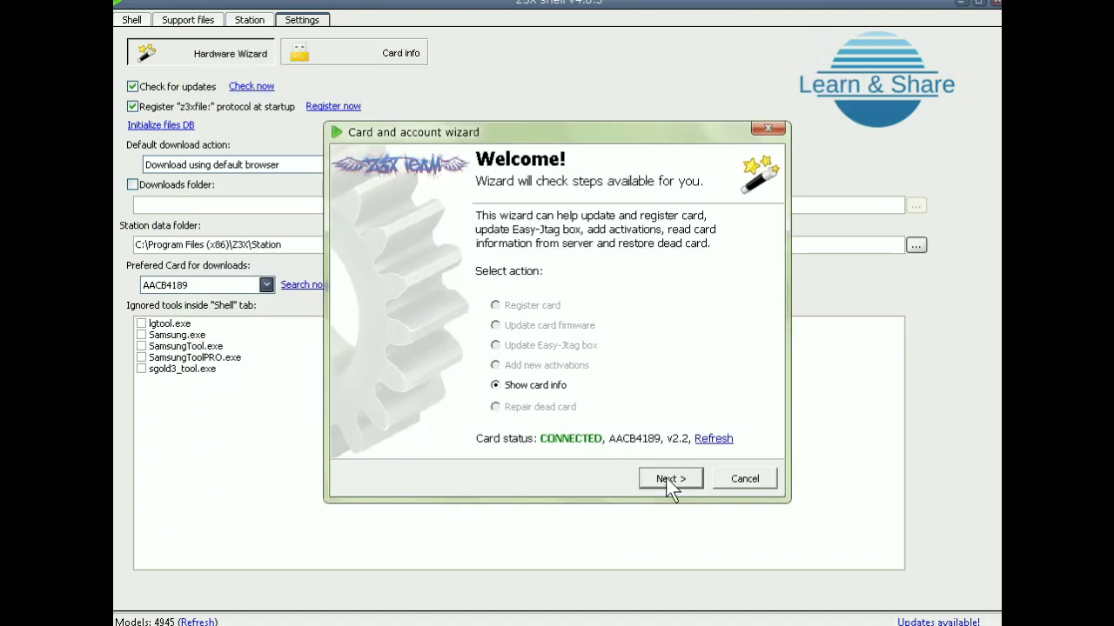
{"action": "left_click", "coordinate": [665, 477]}
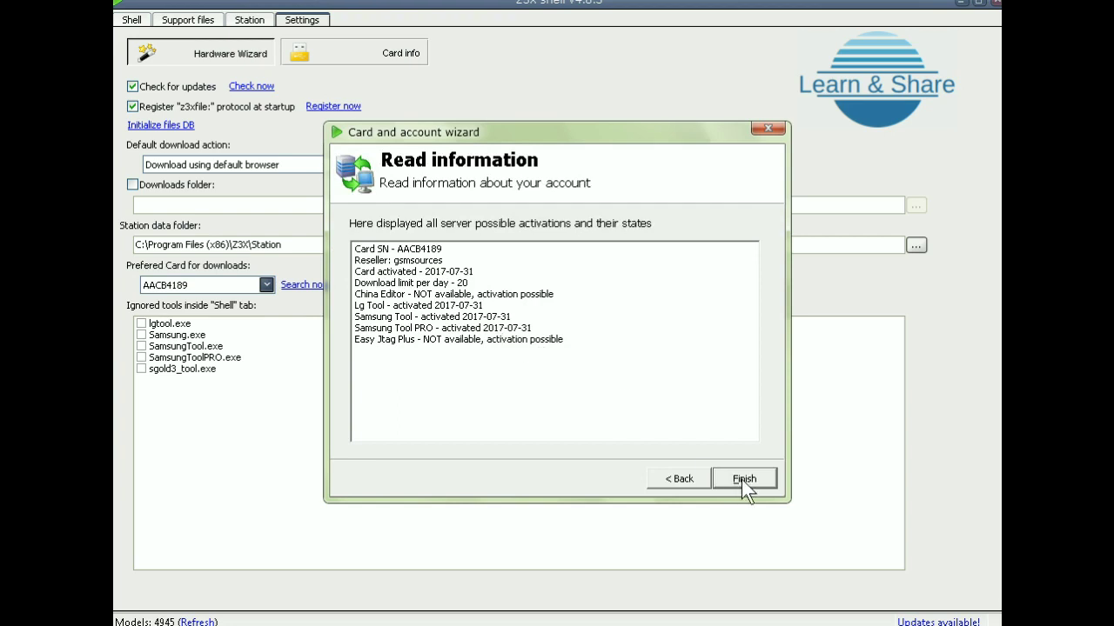
{"action": "left_click", "coordinate": [744, 481]}
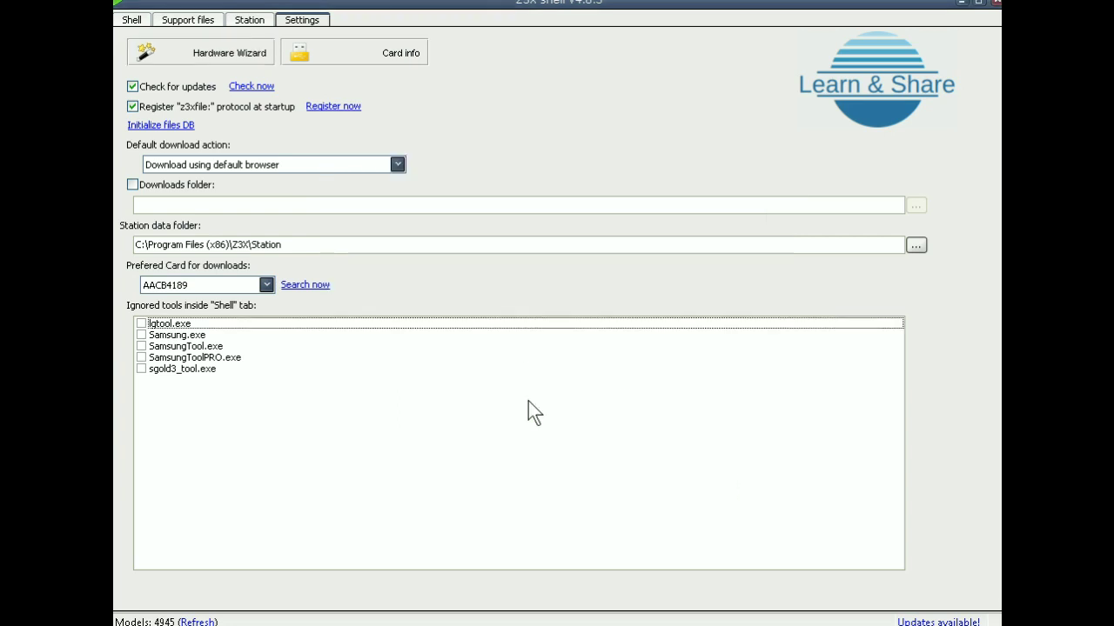
Run the SamsungToolPRO.exe (Samsung) module from the installed modules
{"action": "left_click", "coordinate": [131, 21]}
{"action": "left_click_drag", "start_coordinate": [519, 526], "coordinate": [516, 568]}
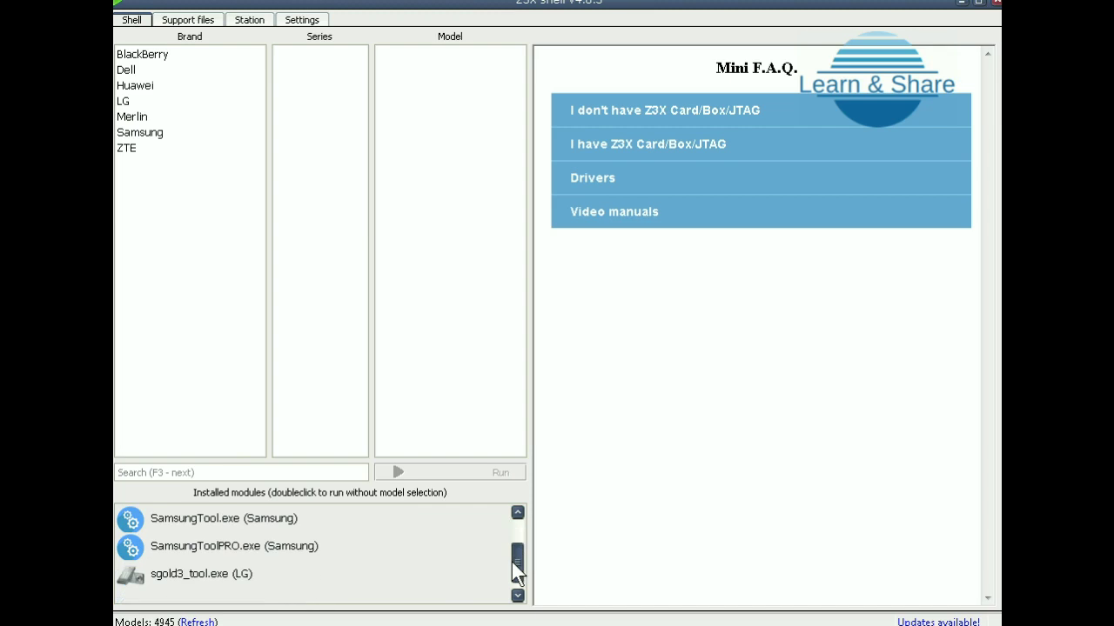
{"action": "left_click", "coordinate": [263, 546]}
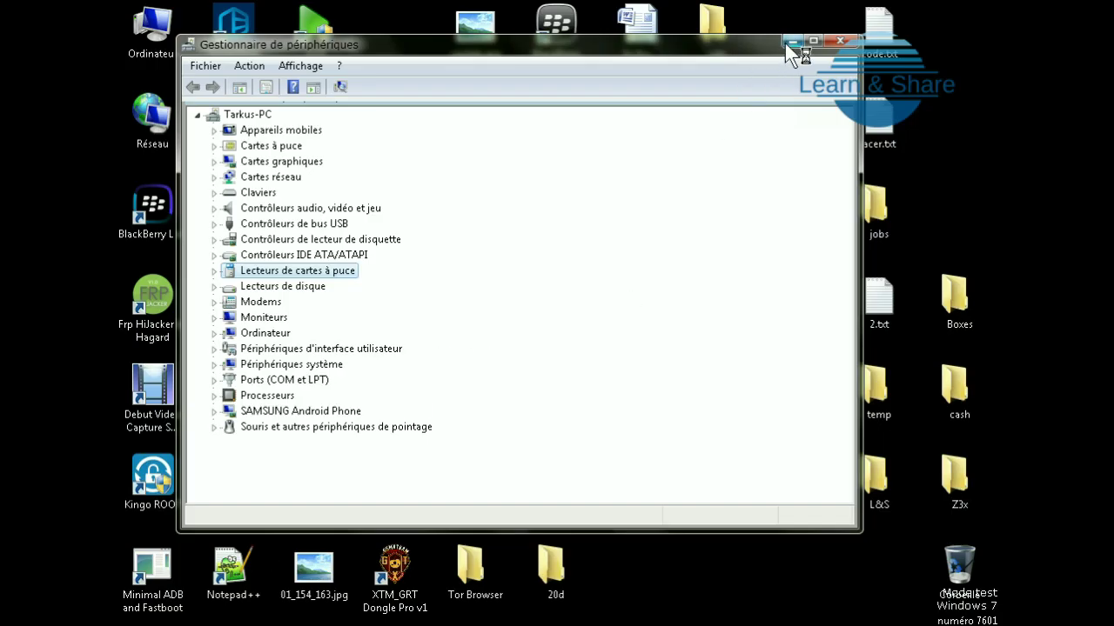
Check the smart card device listed under Cartes à puce in Device Manager
{"action": "left_click", "coordinate": [788, 41]}
{"action": "left_click", "coordinate": [214, 145]}
{"action": "left_click", "coordinate": [274, 146]}
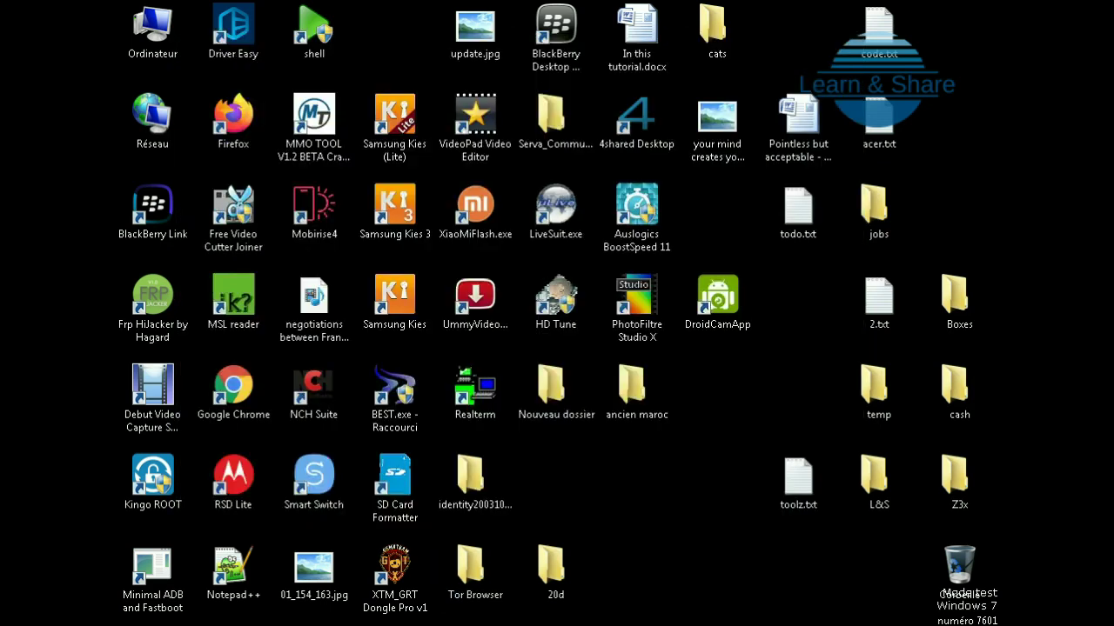
{"action": "left_click", "coordinate": [885, 625]}
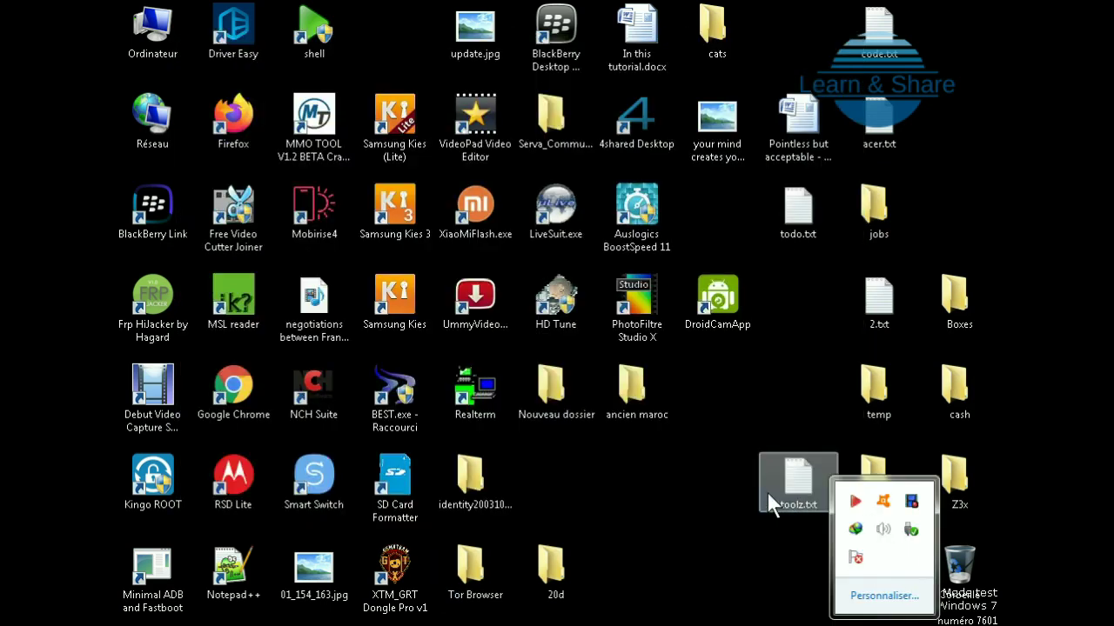
{"action": "left_click", "coordinate": [676, 503]}
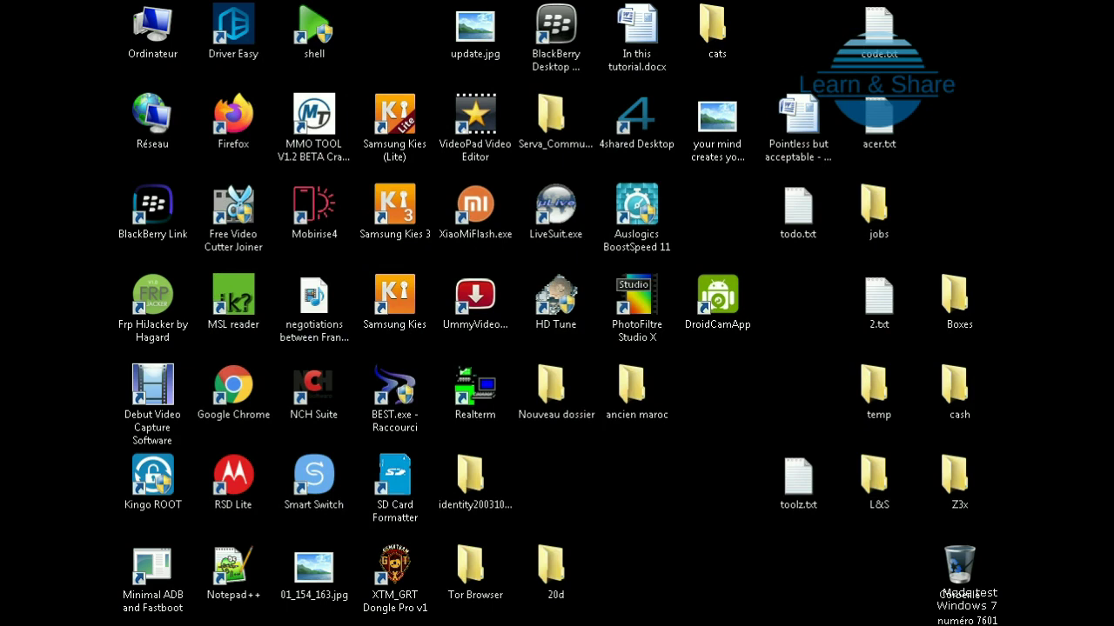
{"action": "left_click", "coordinate": [371, 535]}
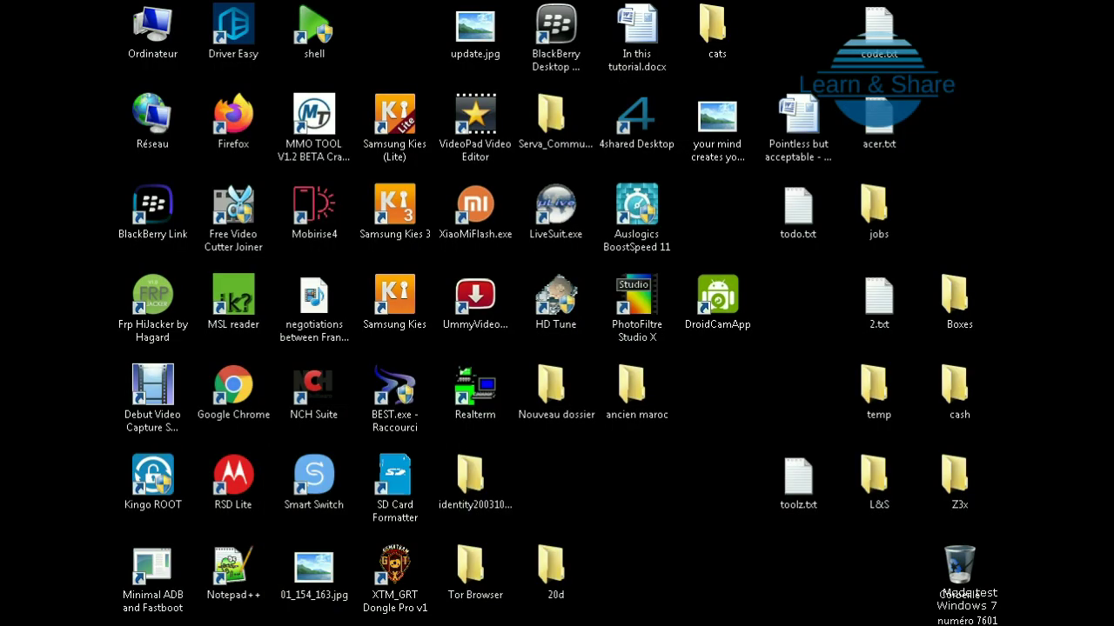
{"action": "left_click", "coordinate": [473, 532]}
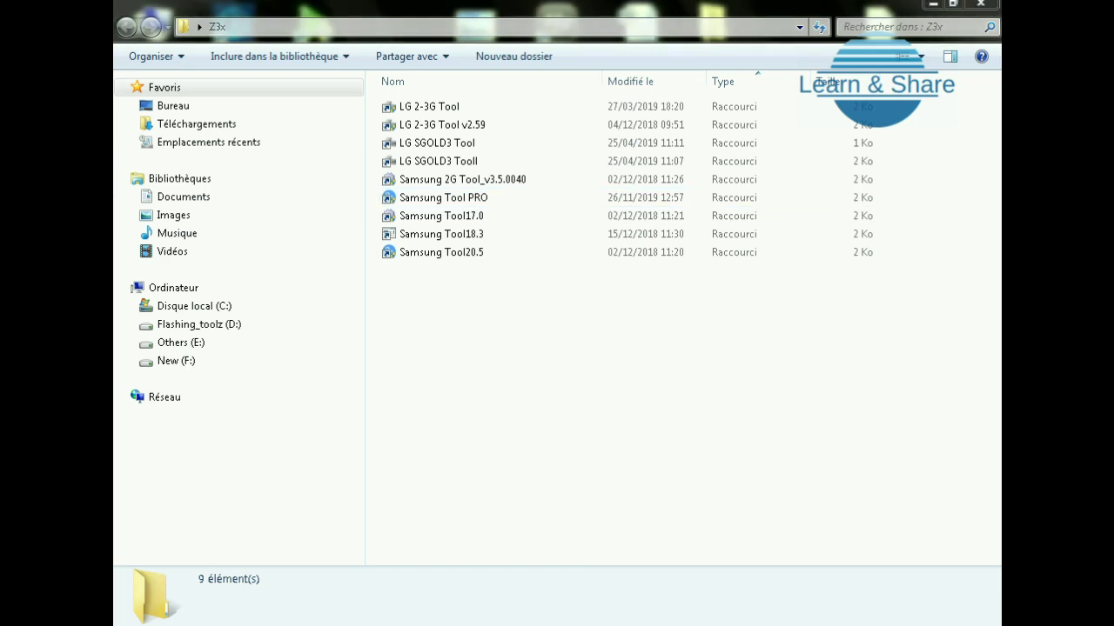
{"action": "key", "text": "super+d"}
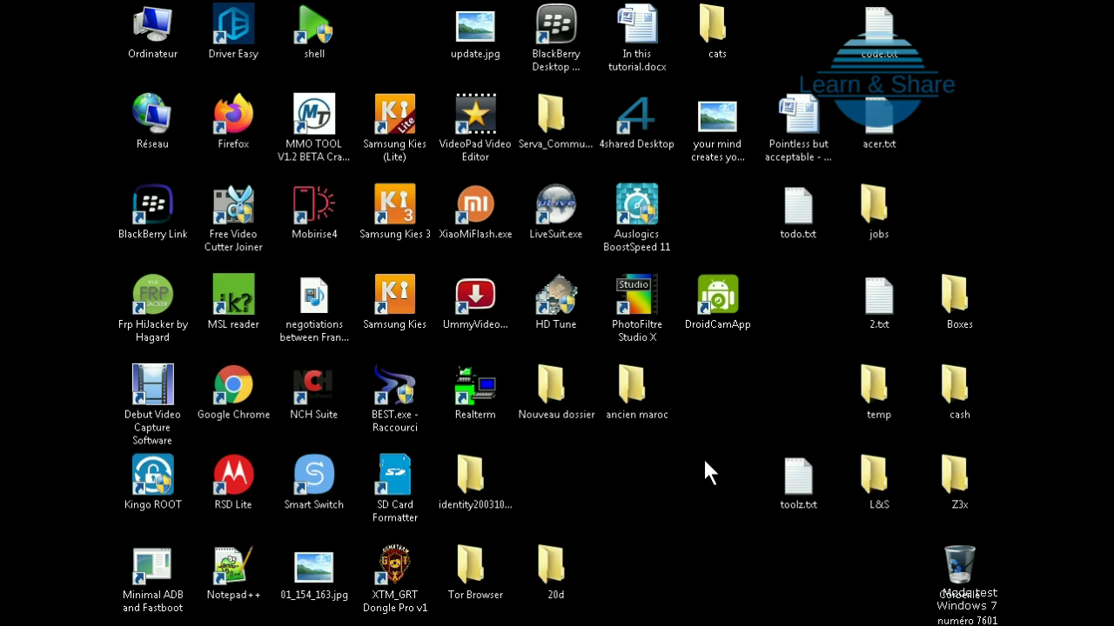
Try to launch Samsung Tool PRO from the Z3x desktop folder
{"action": "double_click", "coordinate": [957, 474]}
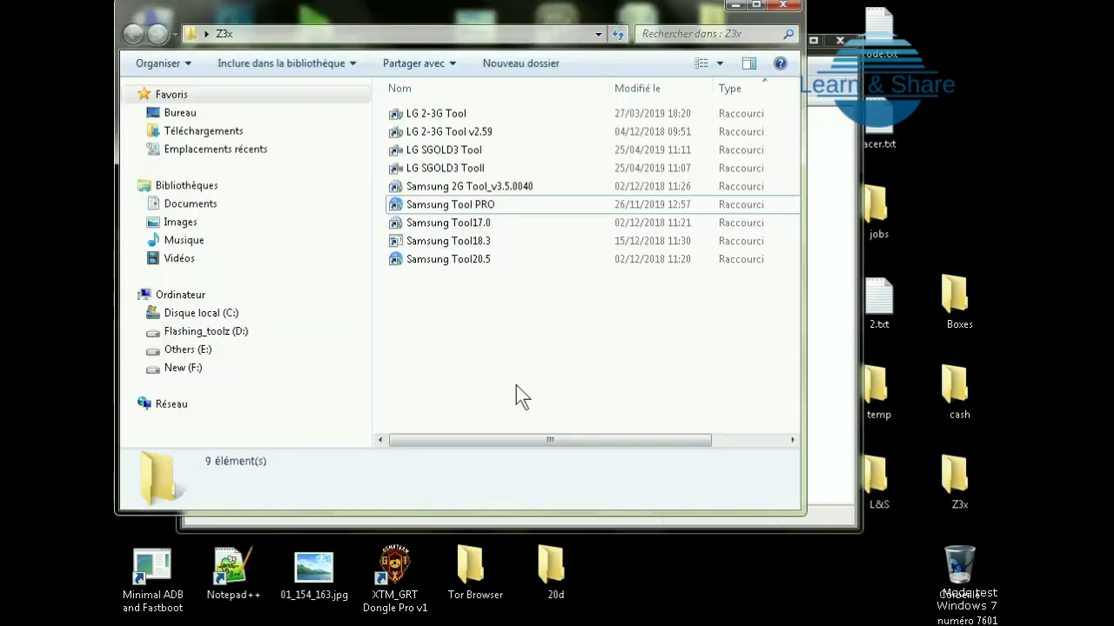
{"action": "key", "text": "super+Up"}
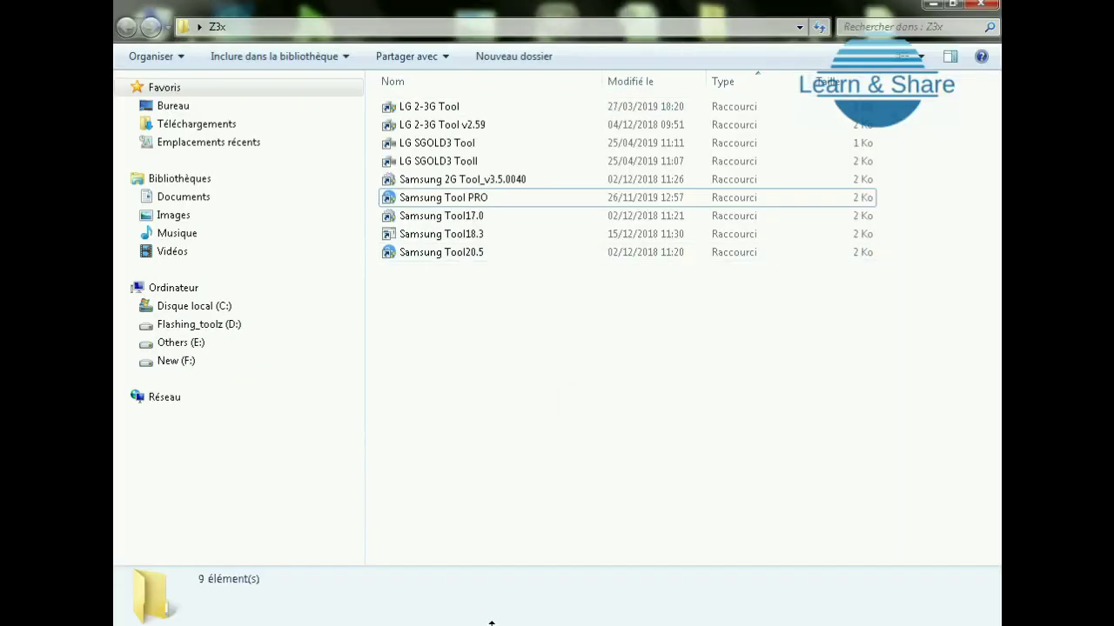
{"action": "left_click", "coordinate": [452, 204]}
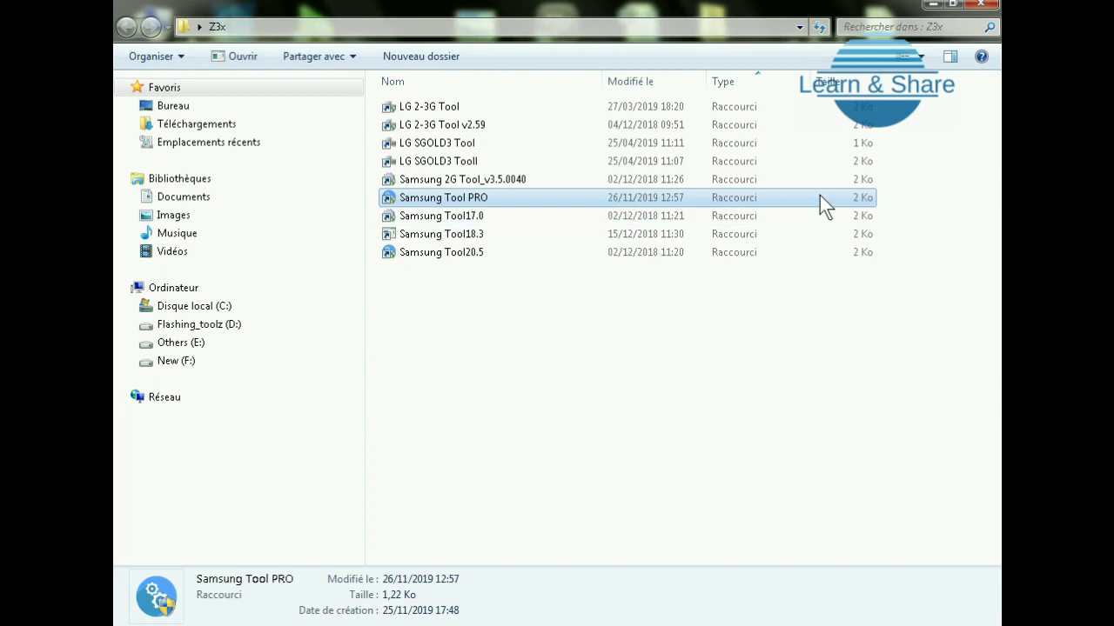
{"action": "left_click", "coordinate": [935, 3]}
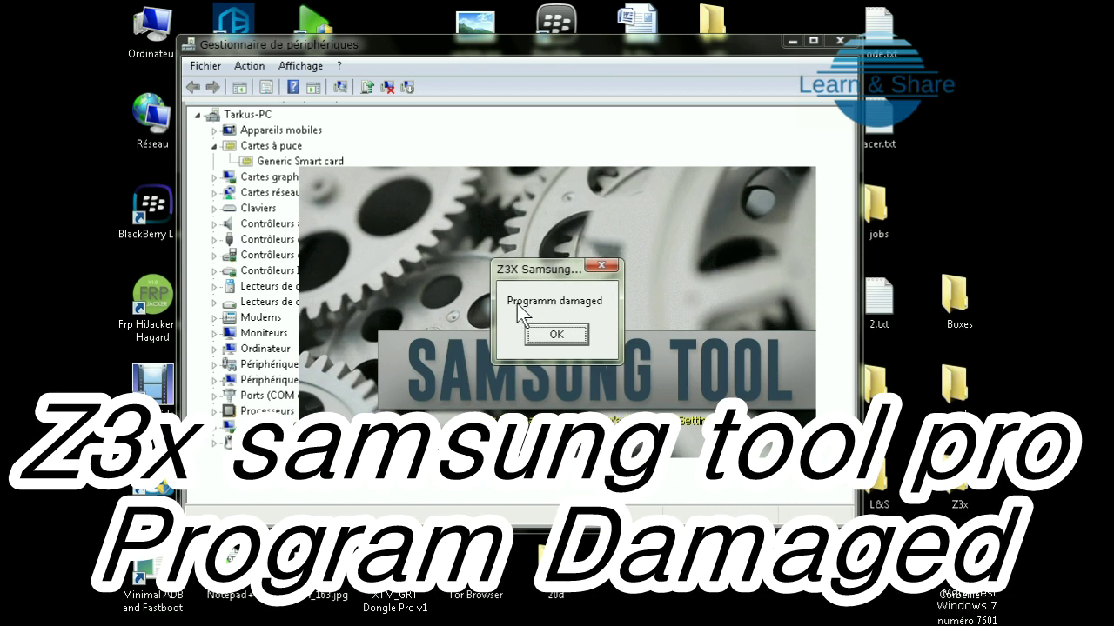
{"action": "left_click", "coordinate": [557, 336]}
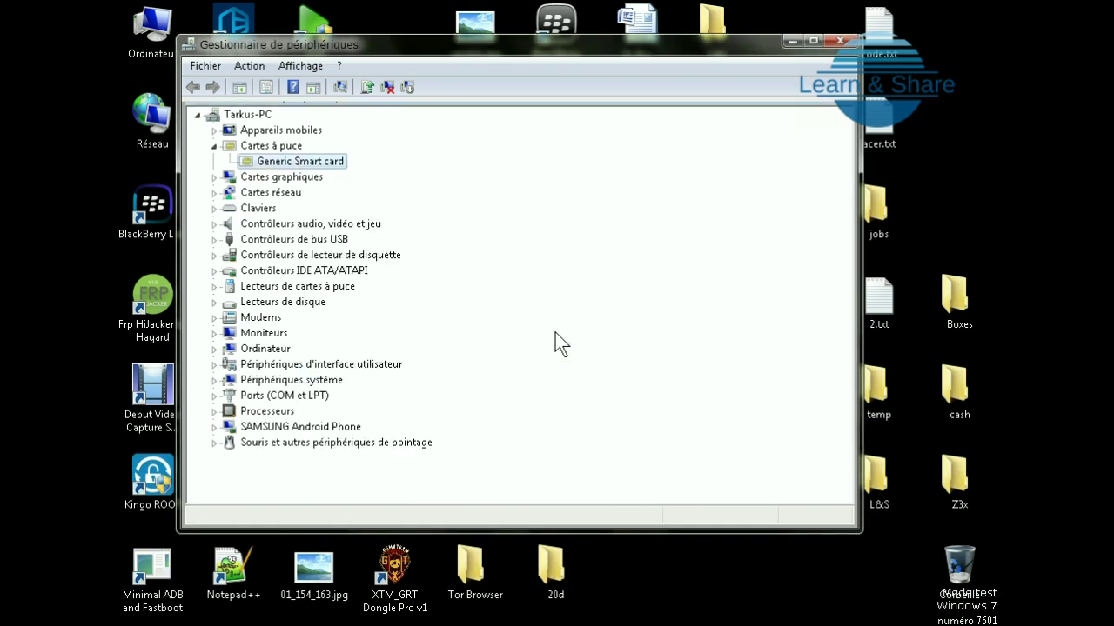
Switch to Z3X shell and start the Hardware Wizard from its settings
{"action": "left_click", "coordinate": [790, 41]}
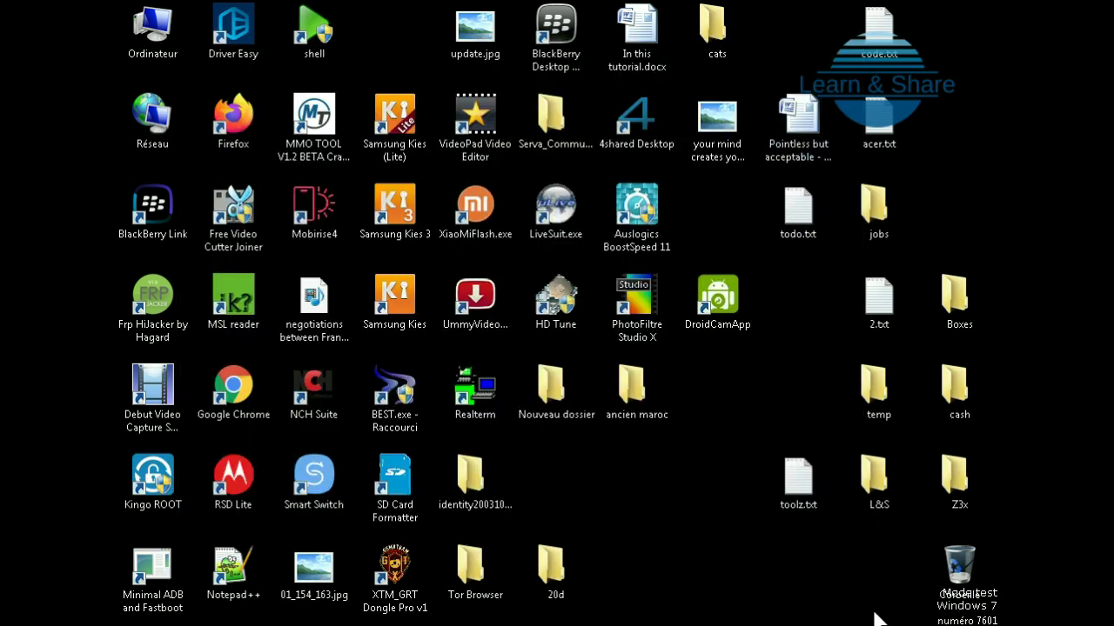
{"action": "left_click", "coordinate": [857, 550]}
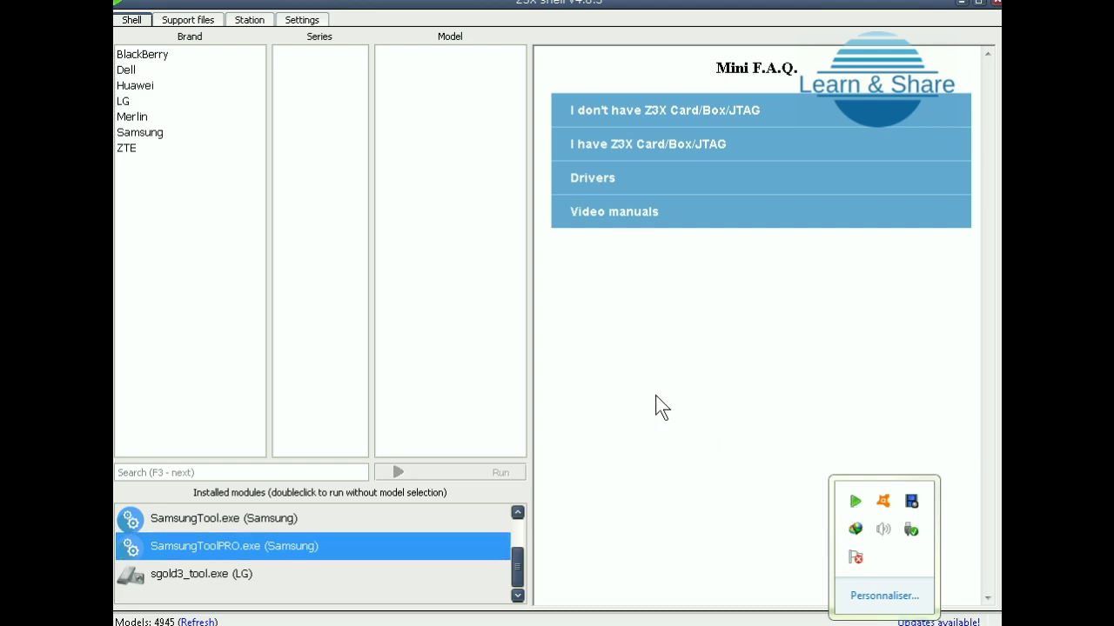
{"action": "left_click", "coordinate": [299, 22]}
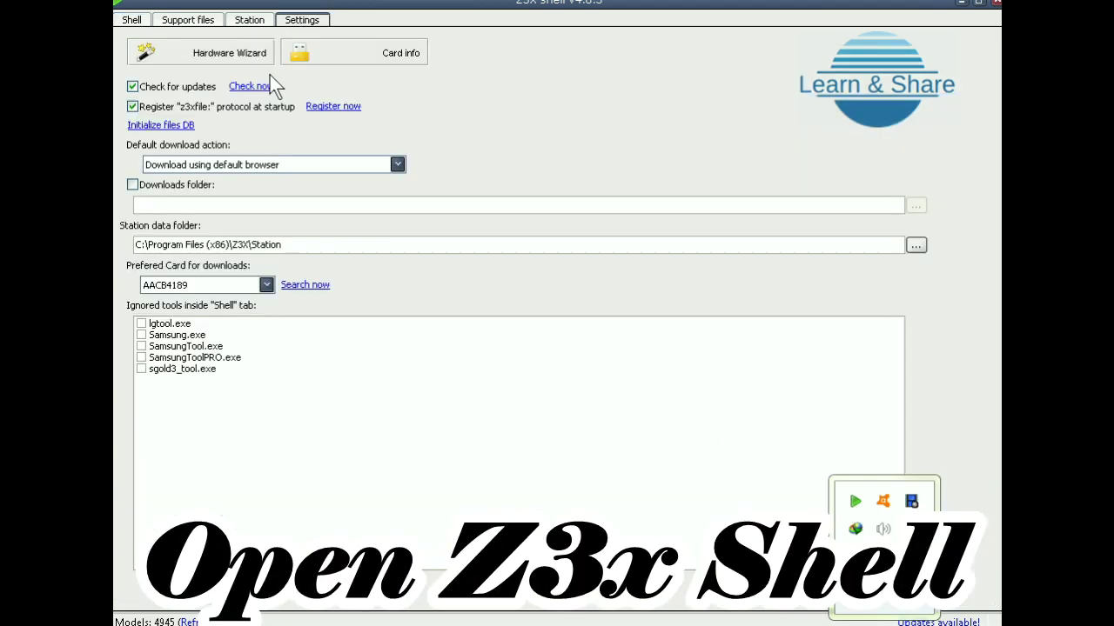
{"action": "left_click", "coordinate": [207, 52]}
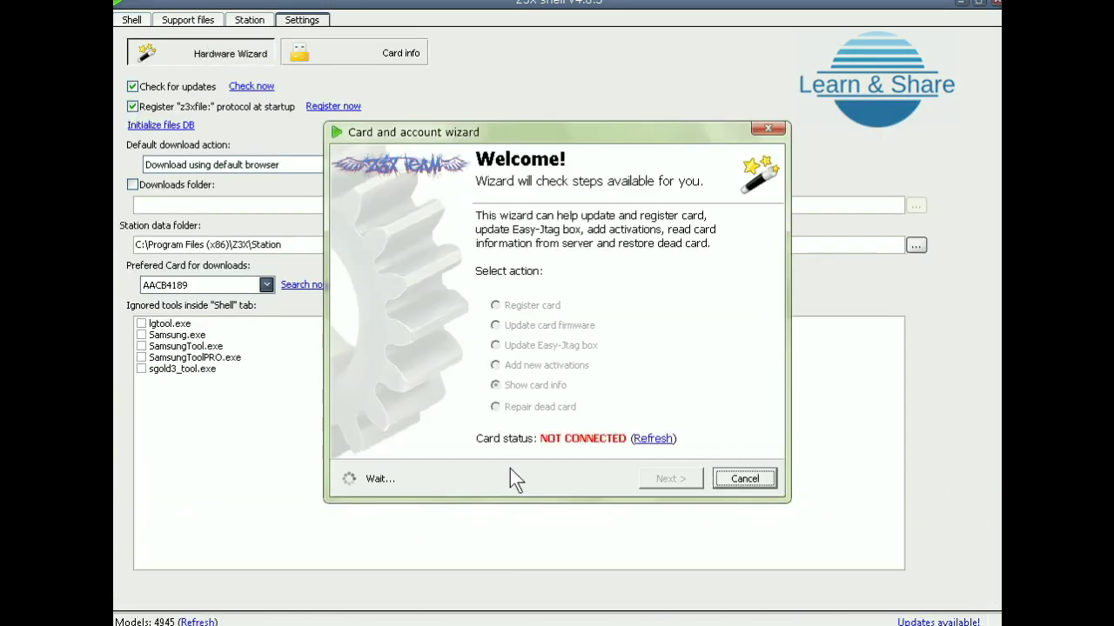
Choose to repair the dead card and accept the license agreement
{"action": "left_click", "coordinate": [527, 408]}
{"action": "left_click", "coordinate": [673, 481]}
{"action": "left_click", "coordinate": [499, 446]}
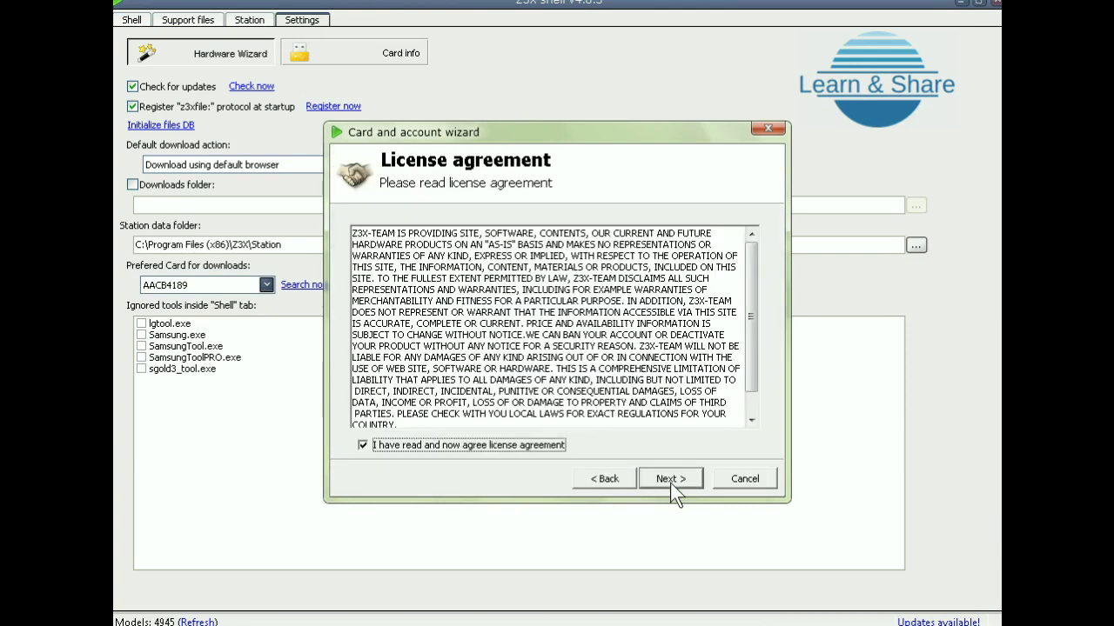
{"action": "left_click", "coordinate": [670, 479]}
Update the card firmware using Generic EMV Smartcard Reader 0, retrying the update as needed
{"action": "left_click", "coordinate": [563, 314]}
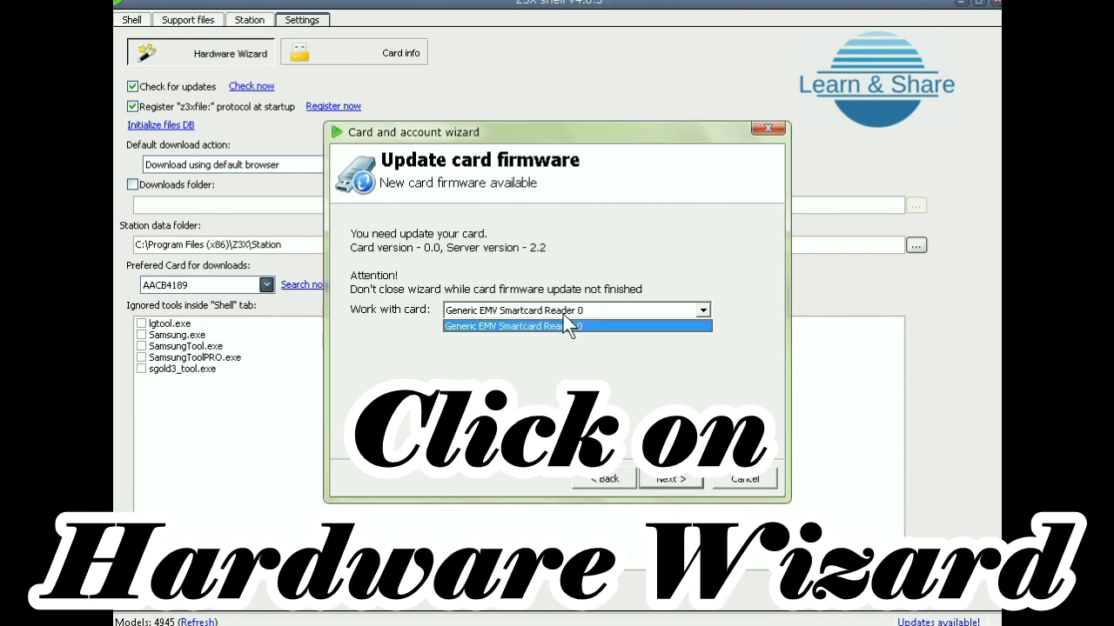
{"action": "left_click", "coordinate": [565, 323]}
{"action": "left_click", "coordinate": [666, 476]}
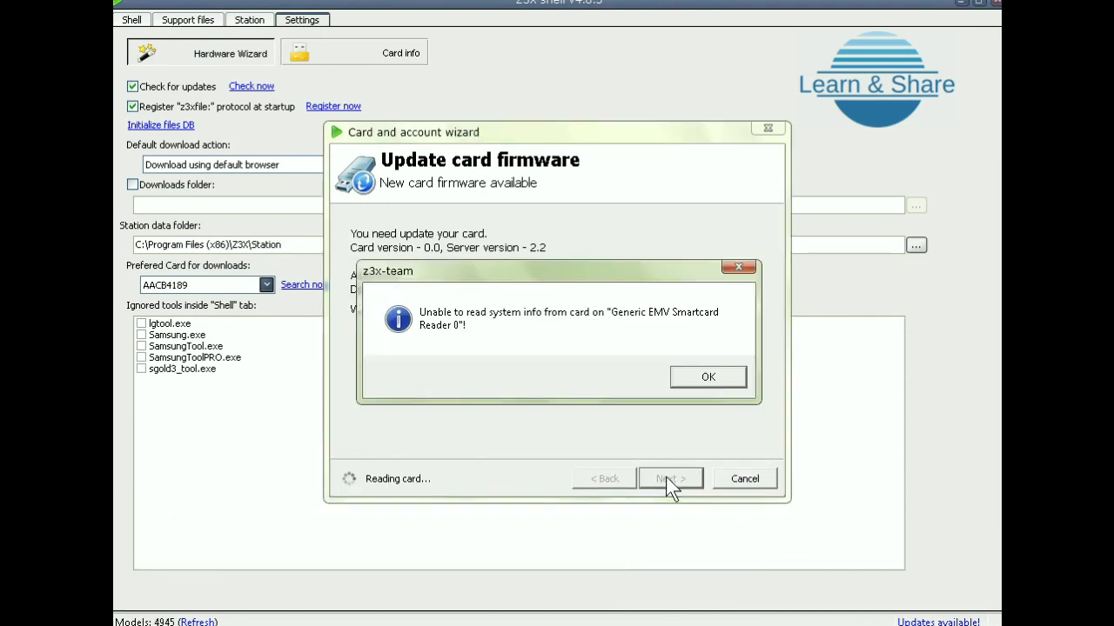
{"action": "left_click", "coordinate": [694, 379]}
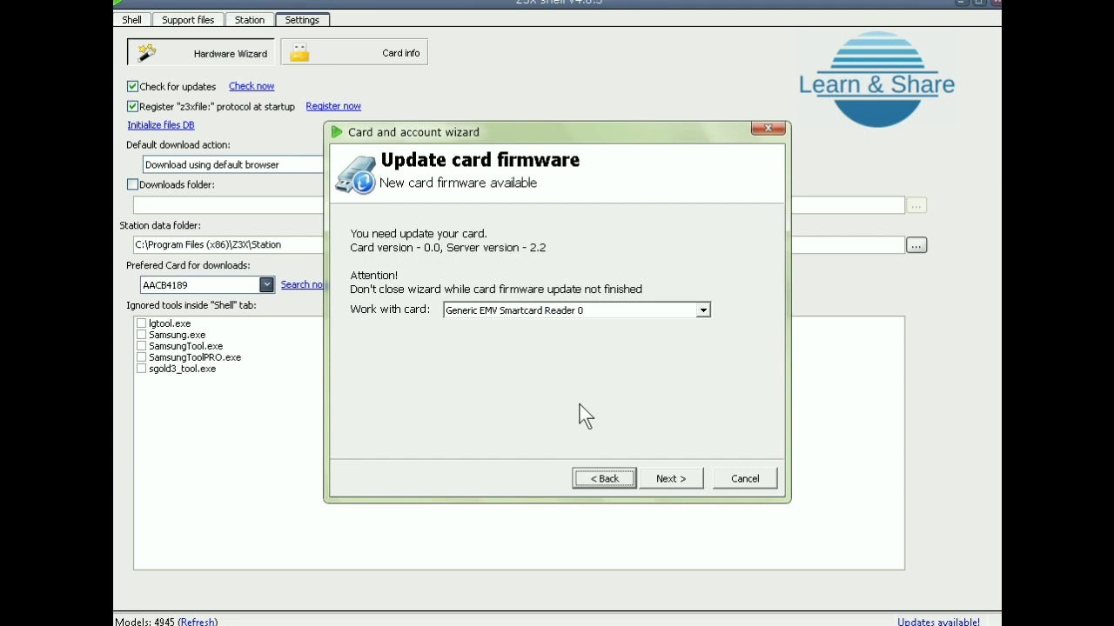
{"action": "left_click", "coordinate": [669, 483]}
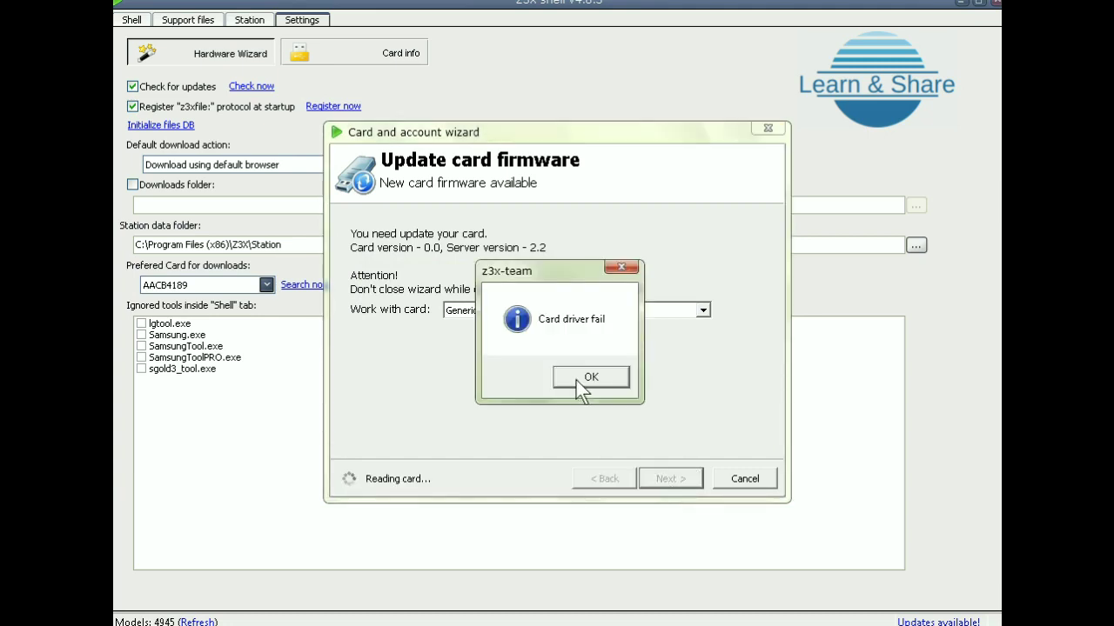
{"action": "left_click", "coordinate": [576, 380]}
{"action": "left_click", "coordinate": [664, 479]}
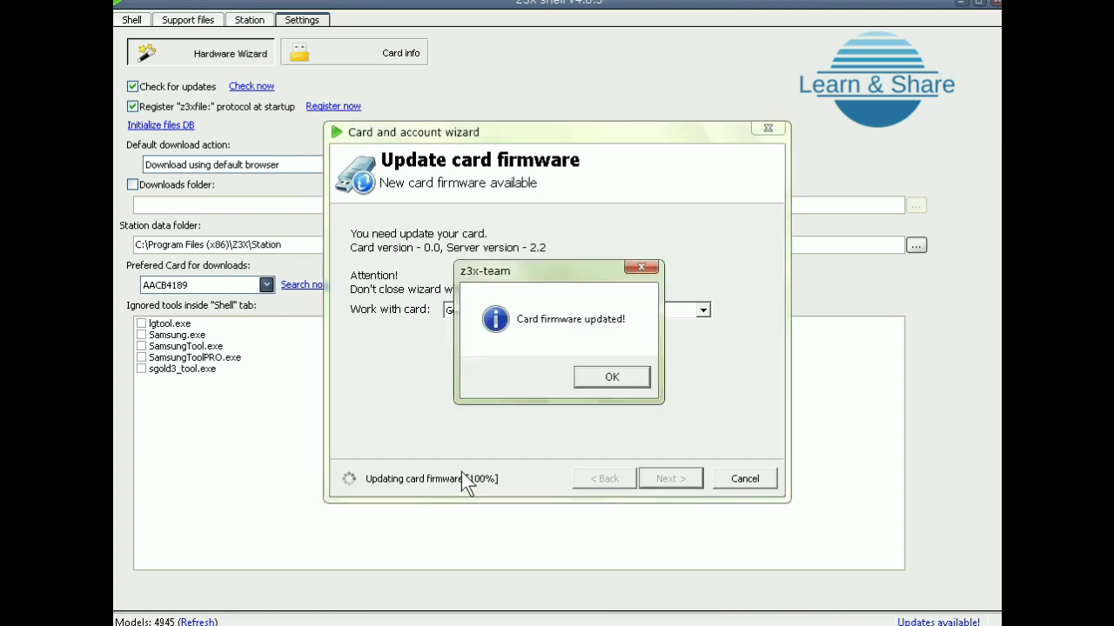
{"action": "left_click", "coordinate": [605, 383]}
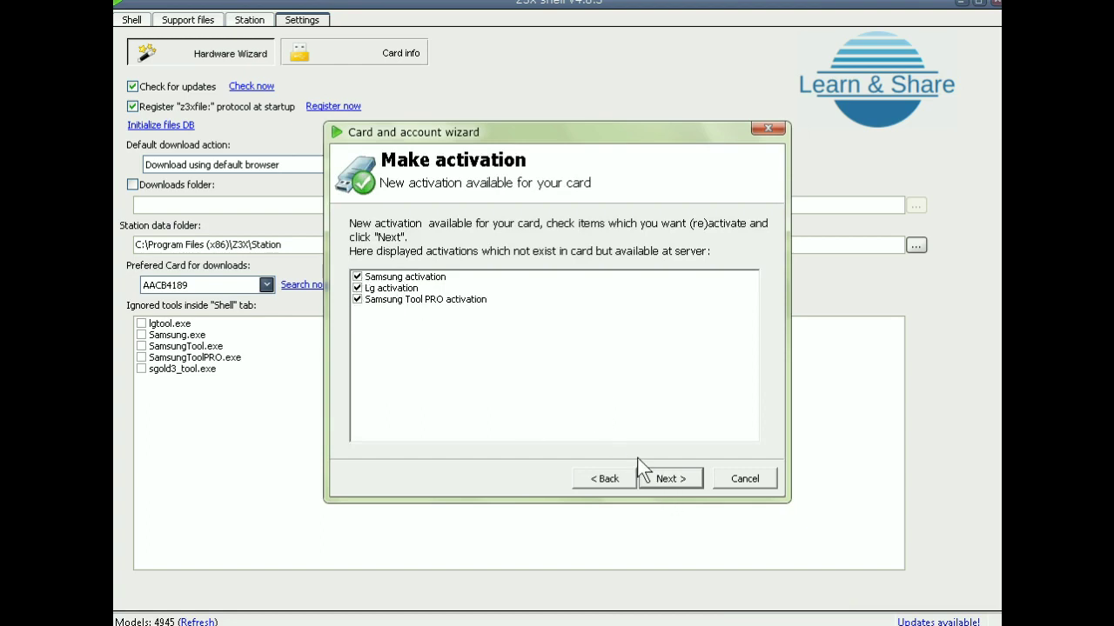
Apply the Samsung, Lg and Samsung Tool PRO activations to the card, finish the wizard and return to the installed modules
{"action": "left_click", "coordinate": [661, 479]}
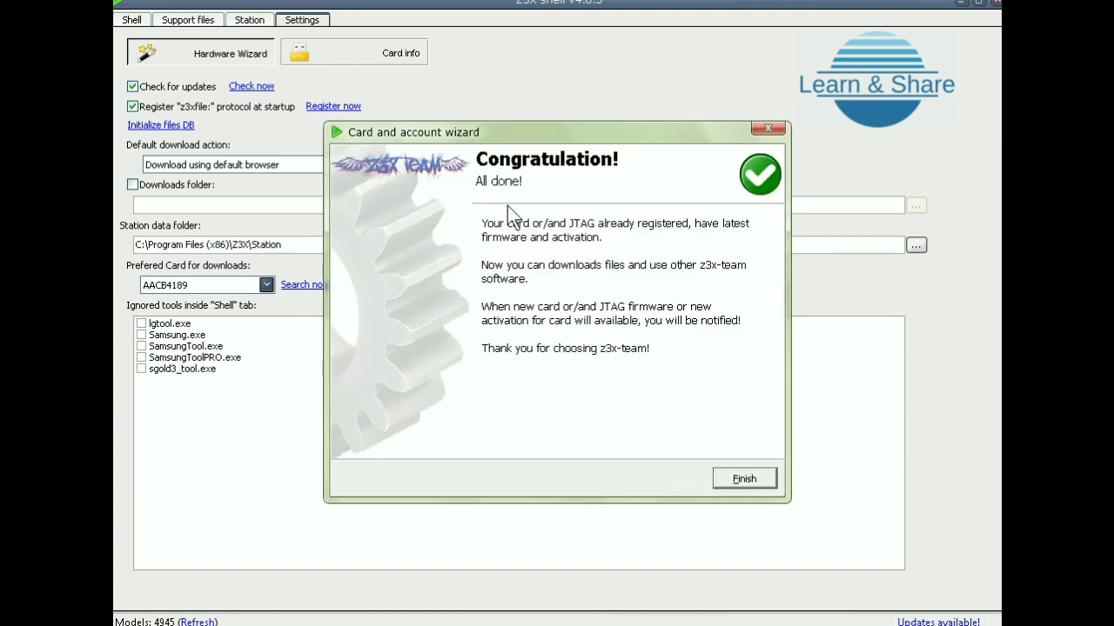
{"action": "left_click", "coordinate": [750, 482]}
{"action": "left_click", "coordinate": [138, 21]}
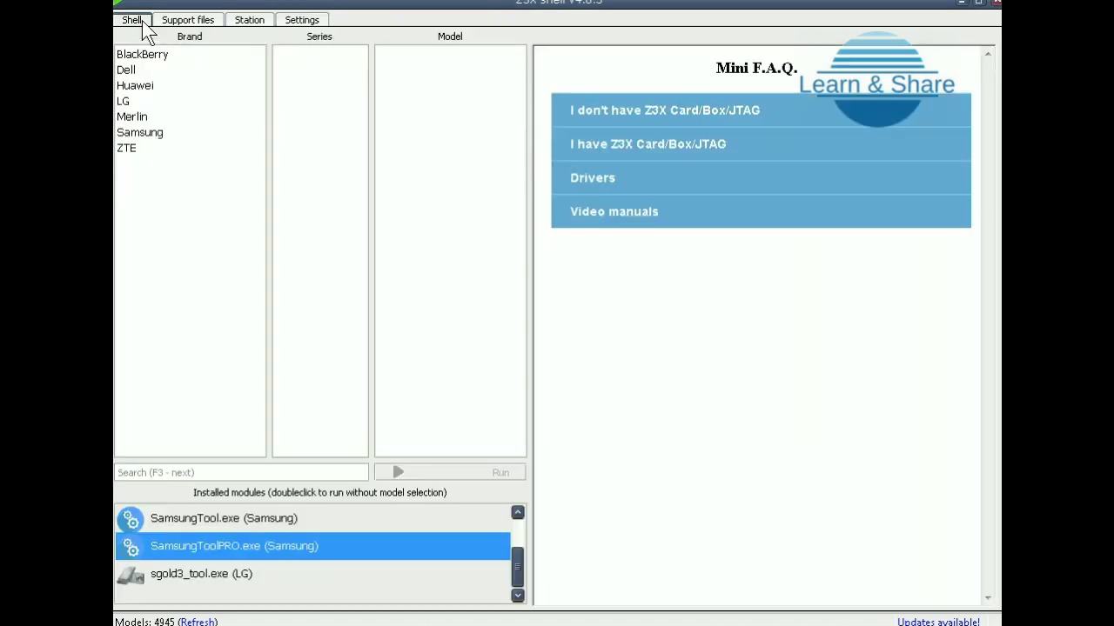
Run SamsungToolPRO.exe from the installed modules to check that it starts with the repaired card, and close it
{"action": "double_click", "coordinate": [270, 547]}
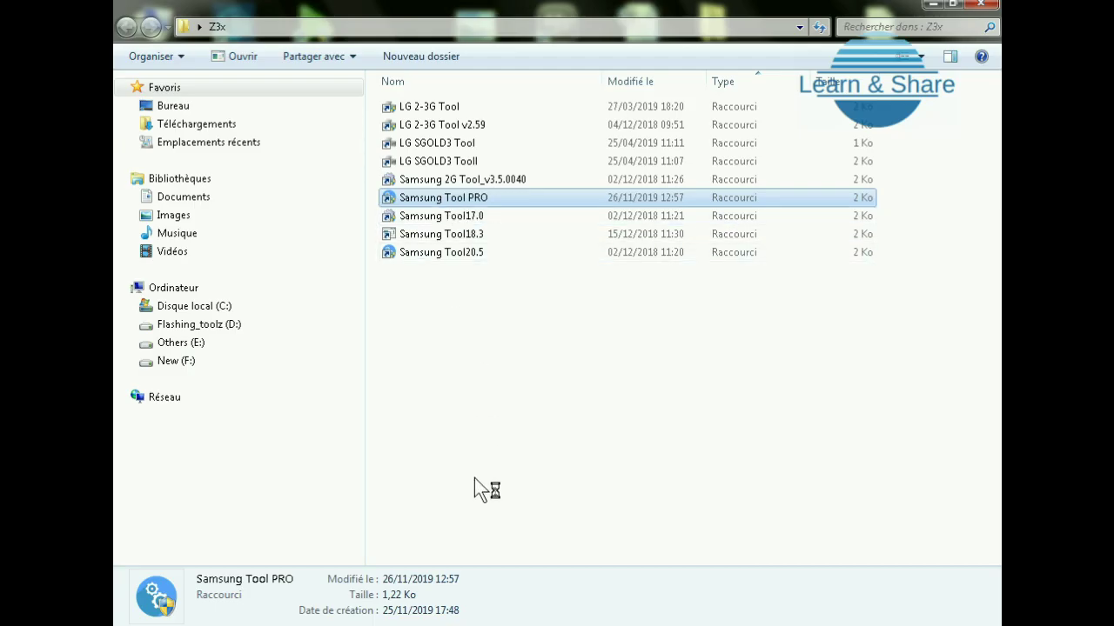
{"action": "left_click", "coordinate": [476, 479]}
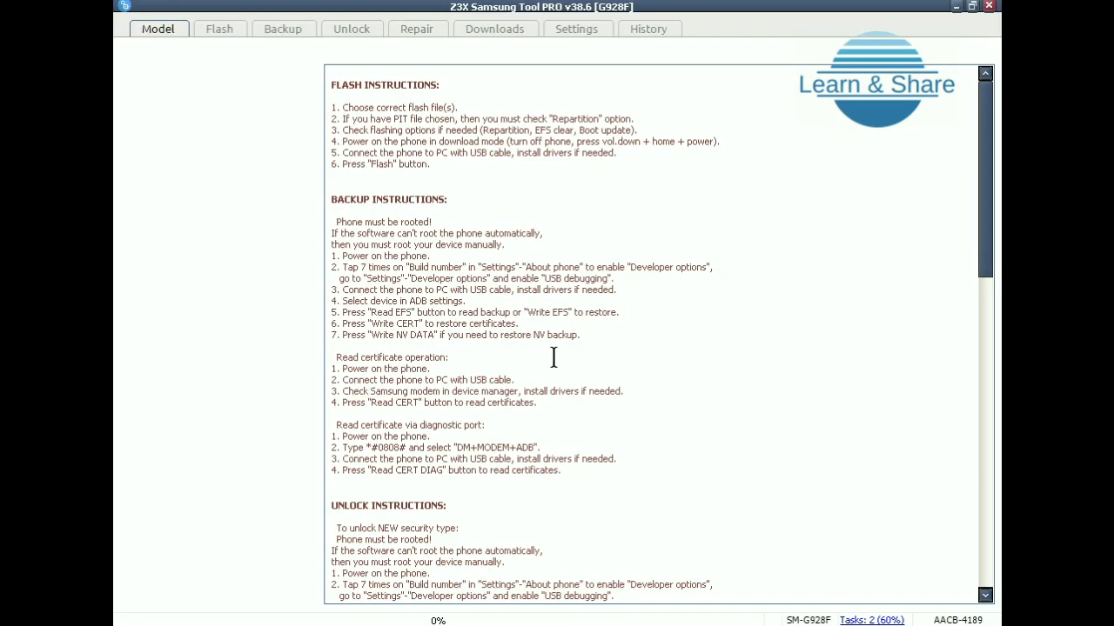
{"action": "double_click", "coordinate": [443, 301]}
{"action": "left_click", "coordinate": [444, 301]}
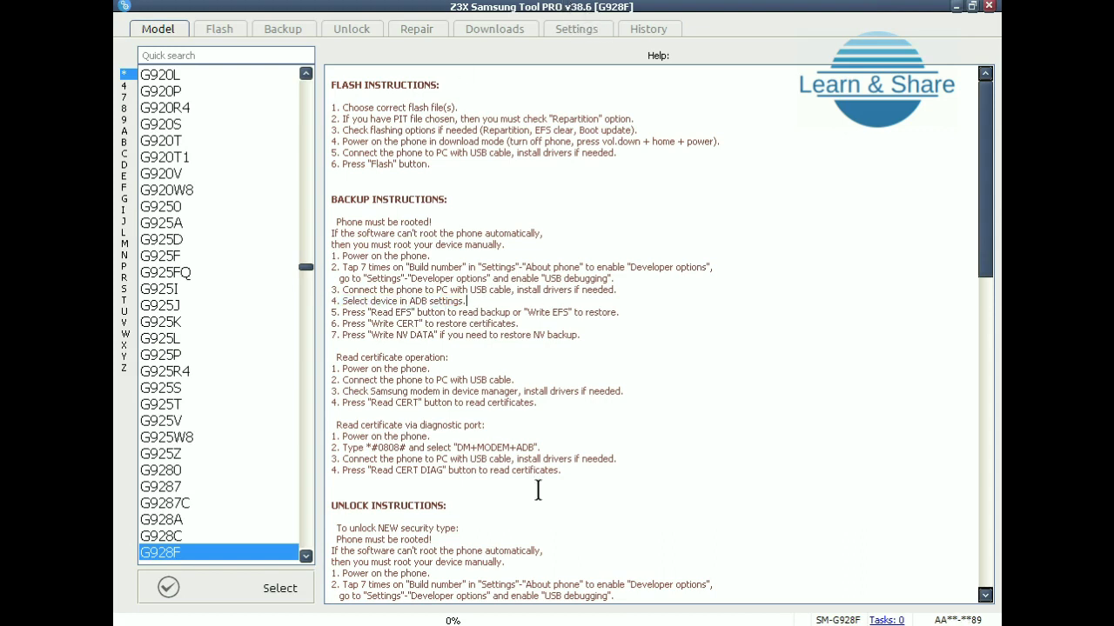
{"action": "left_click", "coordinate": [884, 623]}
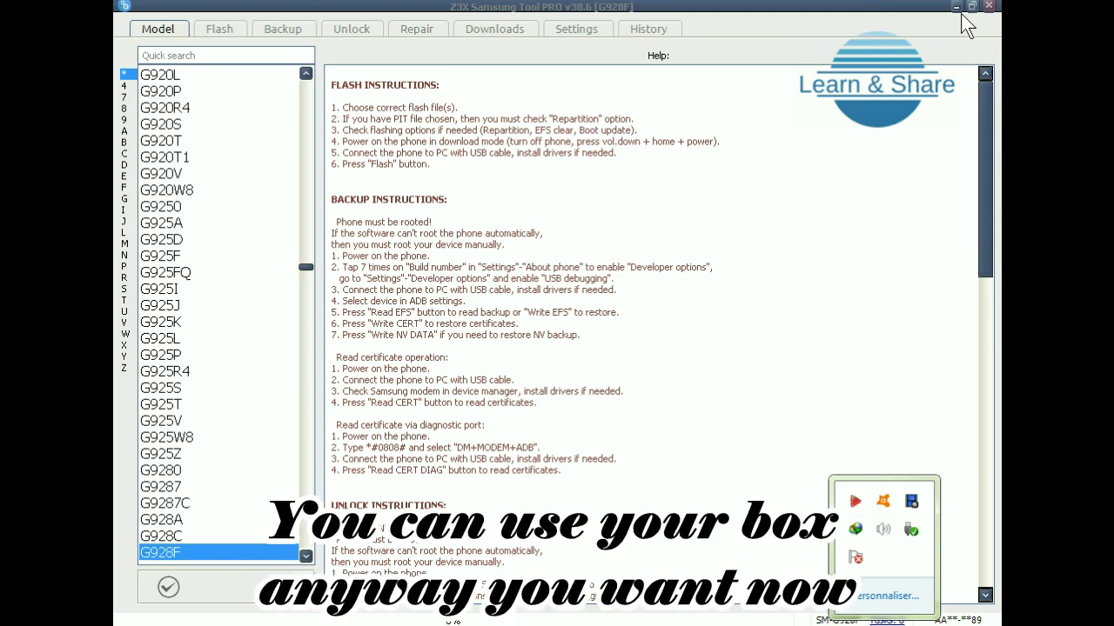
{"action": "left_click", "coordinate": [988, 6]}
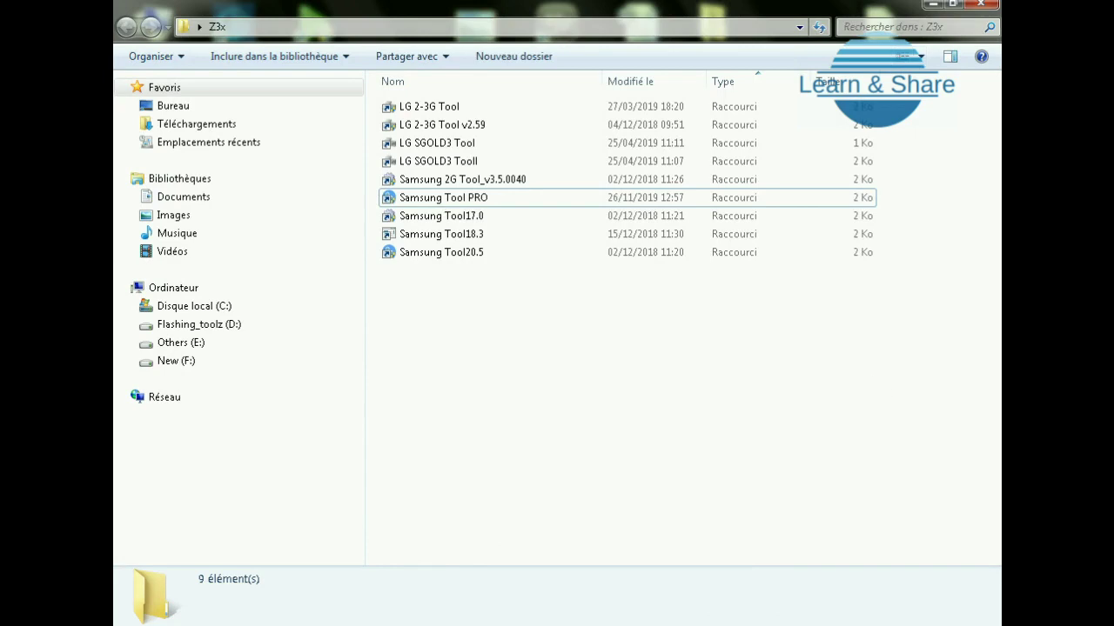
Switch back to Z3X shell and find SamsungToolPRO_38.6.exe among the support files, under Software, Samsung Box
{"action": "left_click", "coordinate": [884, 623]}
{"action": "left_click", "coordinate": [855, 499]}
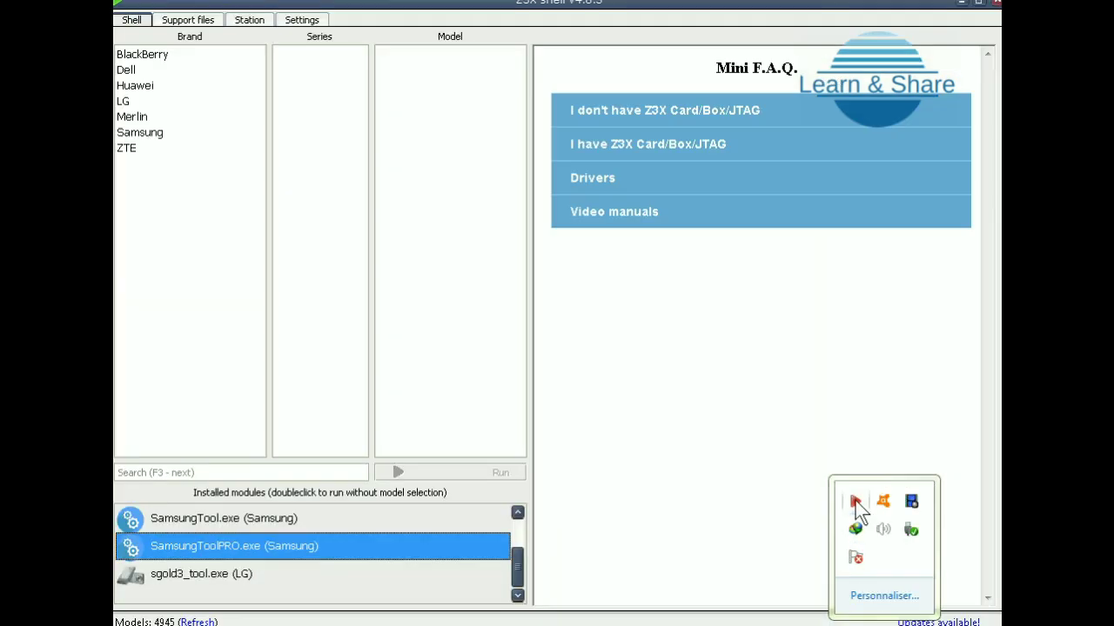
{"action": "left_click", "coordinate": [185, 20]}
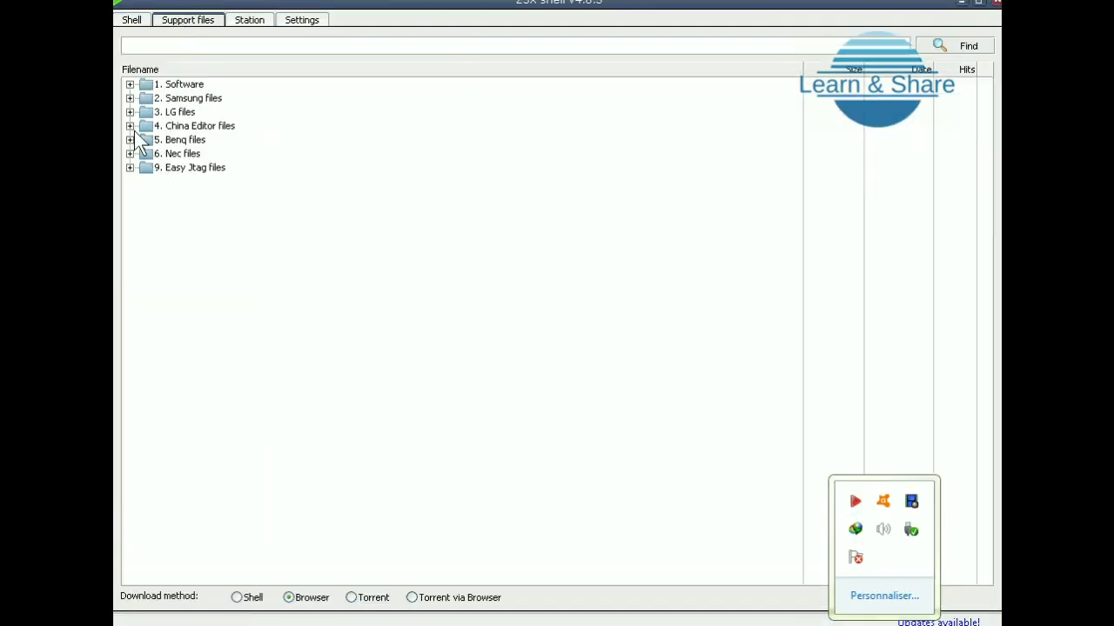
{"action": "left_click", "coordinate": [130, 85]}
{"action": "left_click", "coordinate": [157, 154]}
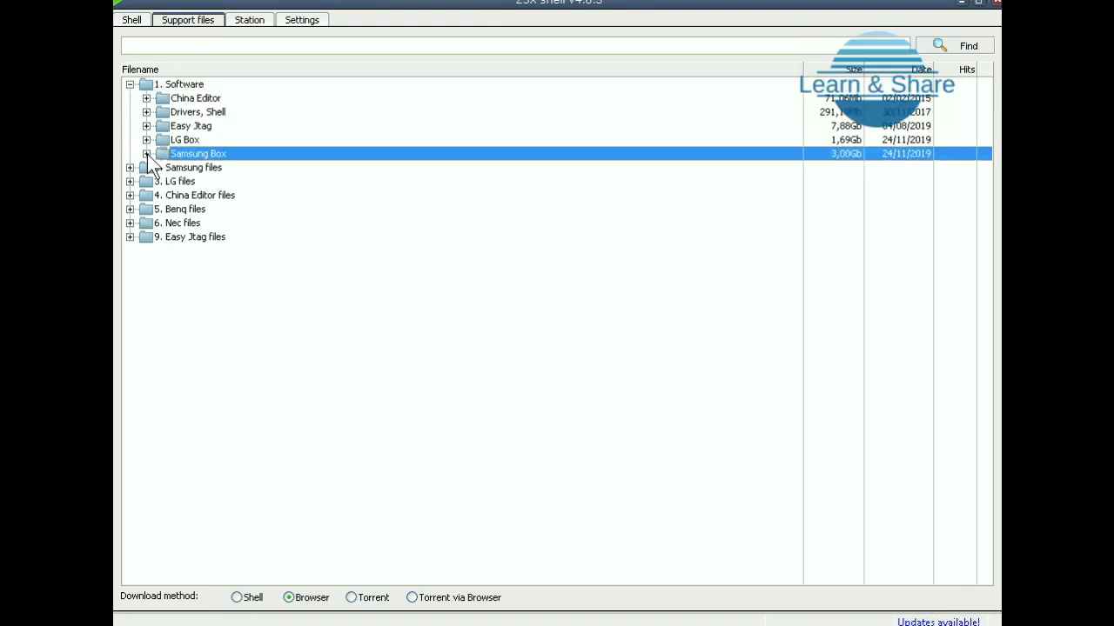
{"action": "left_click", "coordinate": [147, 154]}
{"action": "left_click", "coordinate": [281, 240]}
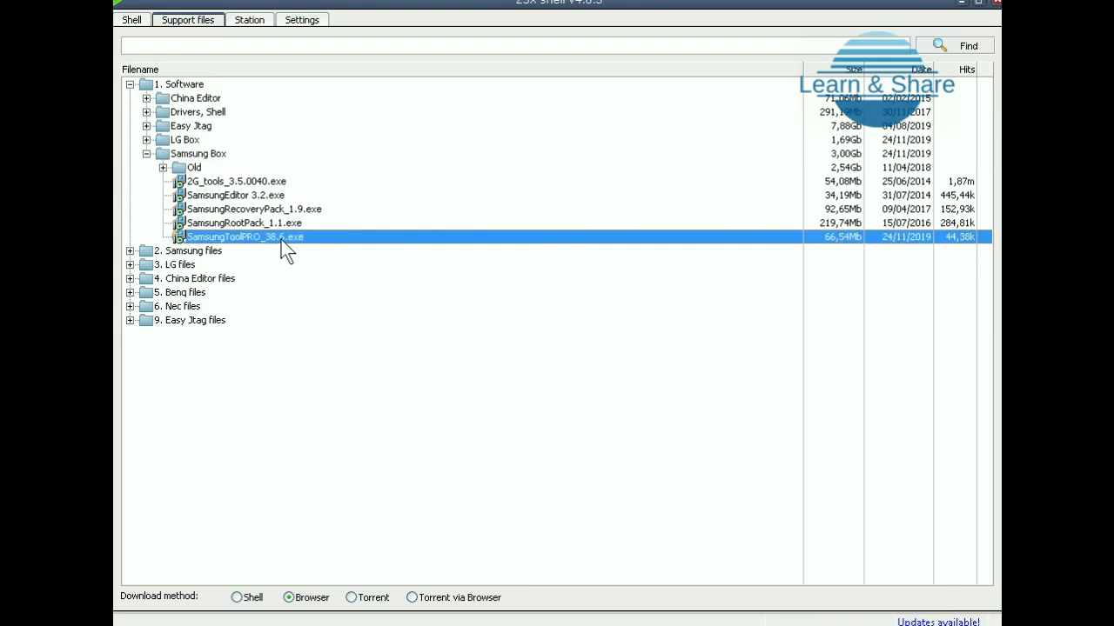
Expand the Old folder of Samsung Box and compare SamsungToolPRO_38.6.exe with the older SamsungToolPRO_38.5.exe
{"action": "left_click", "coordinate": [163, 167]}
{"action": "scroll", "coordinate": [293, 444], "scroll_direction": "down", "scroll_amount": 6}
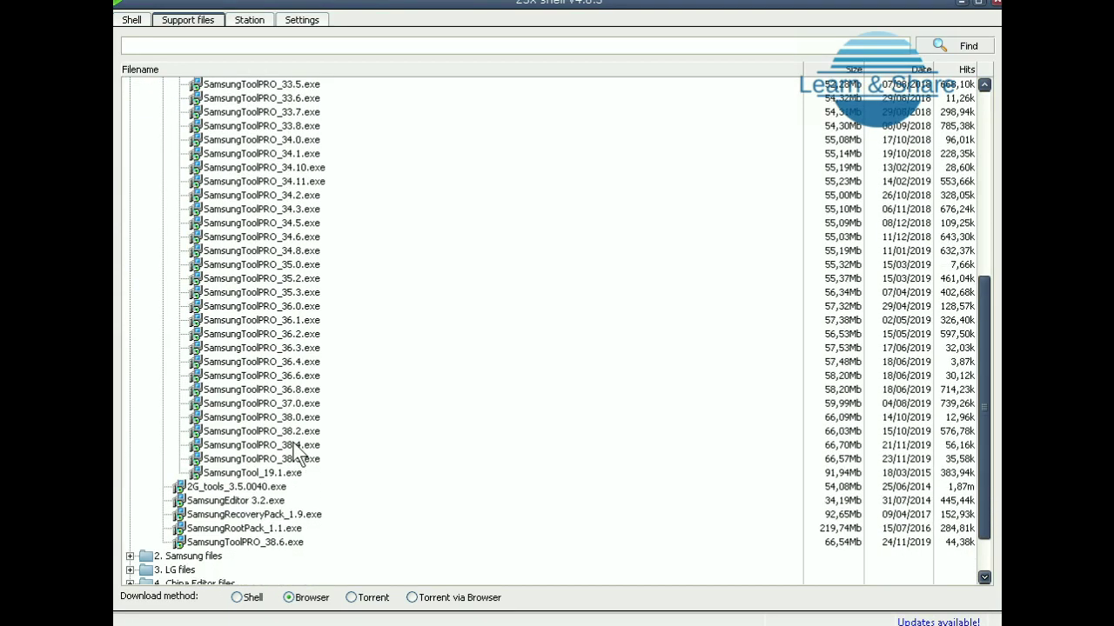
{"action": "left_click", "coordinate": [271, 541]}
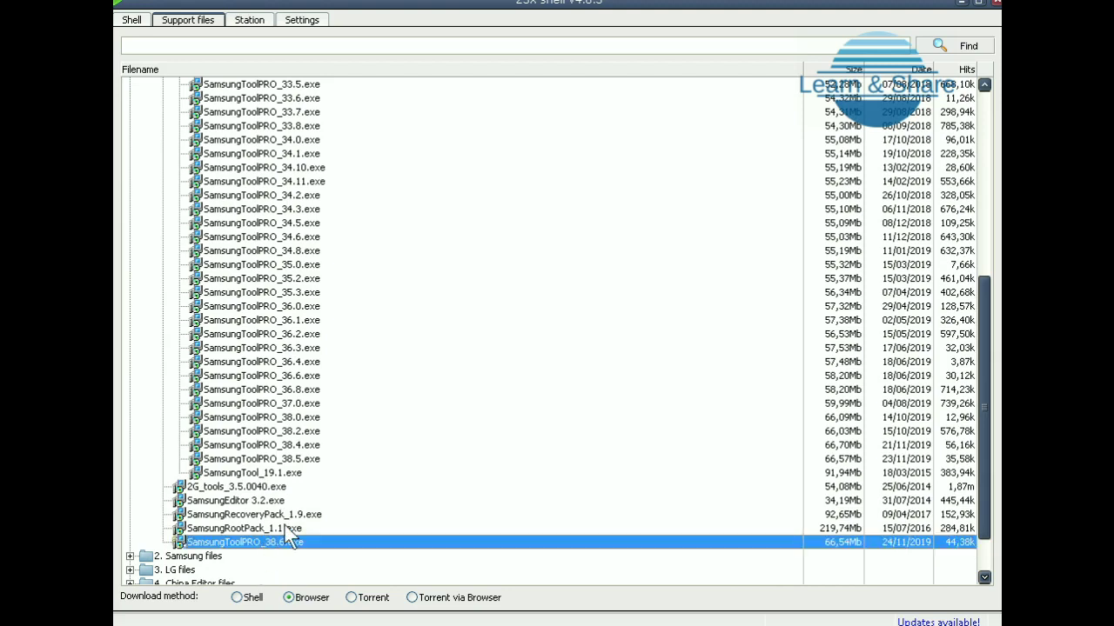
{"action": "left_click", "coordinate": [290, 460]}
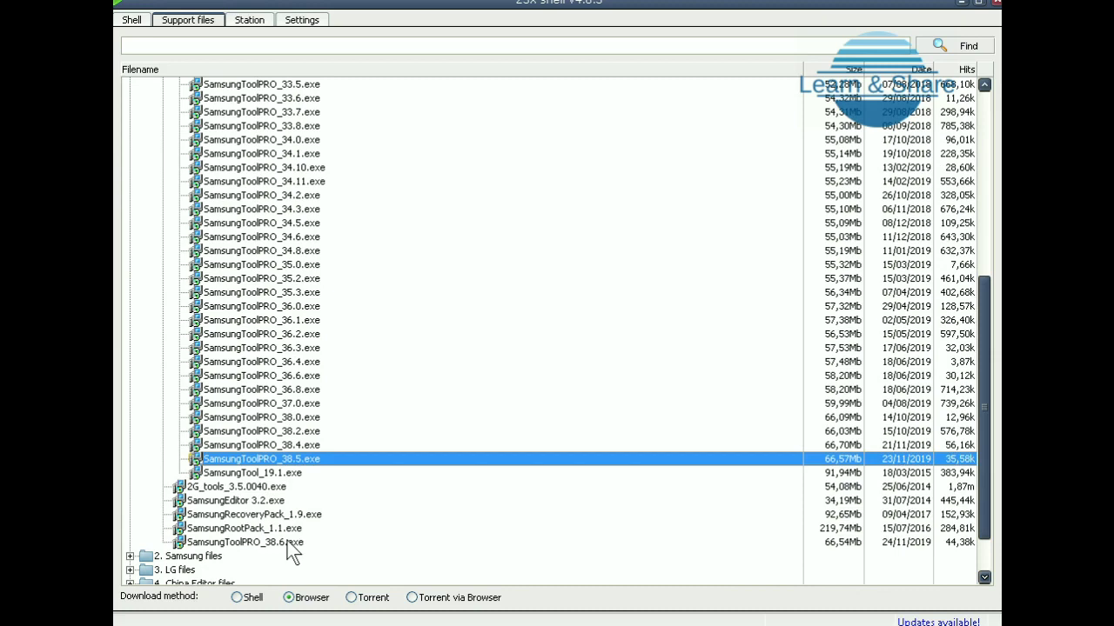
Switch to Samsung Tool PRO and start downloading COMBINATION_FA51_G928FXXU5ARH1.zip for the SM-G928F using the browser
{"action": "mouse_move", "coordinate": [580, 623]}
{"action": "left_click", "coordinate": [498, 622]}
{"action": "key", "text": "Return"}
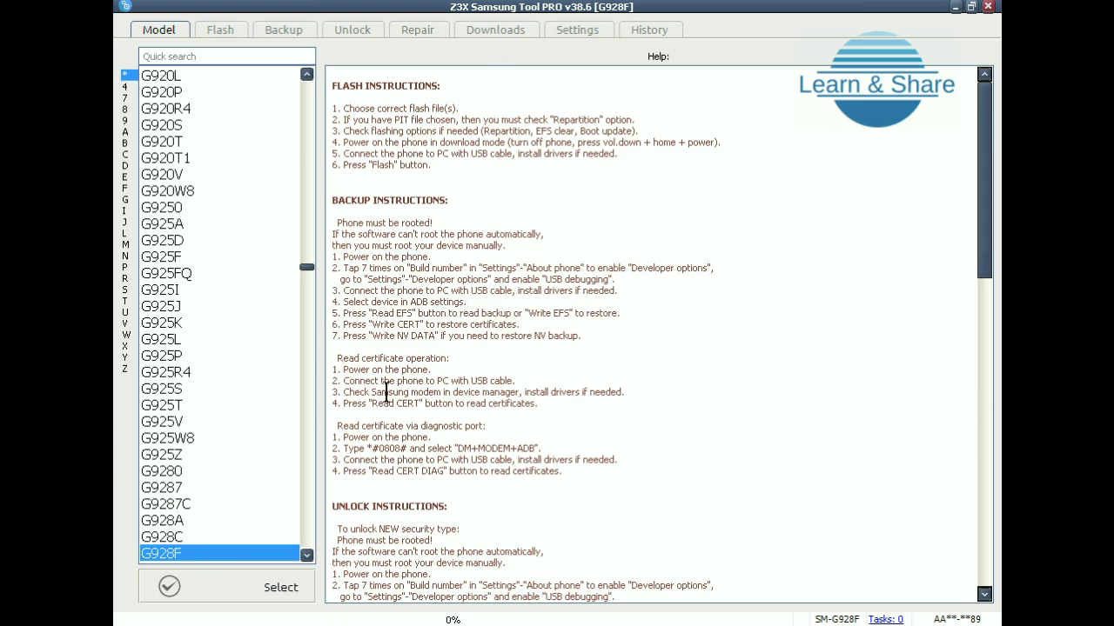
{"action": "left_click", "coordinate": [492, 31]}
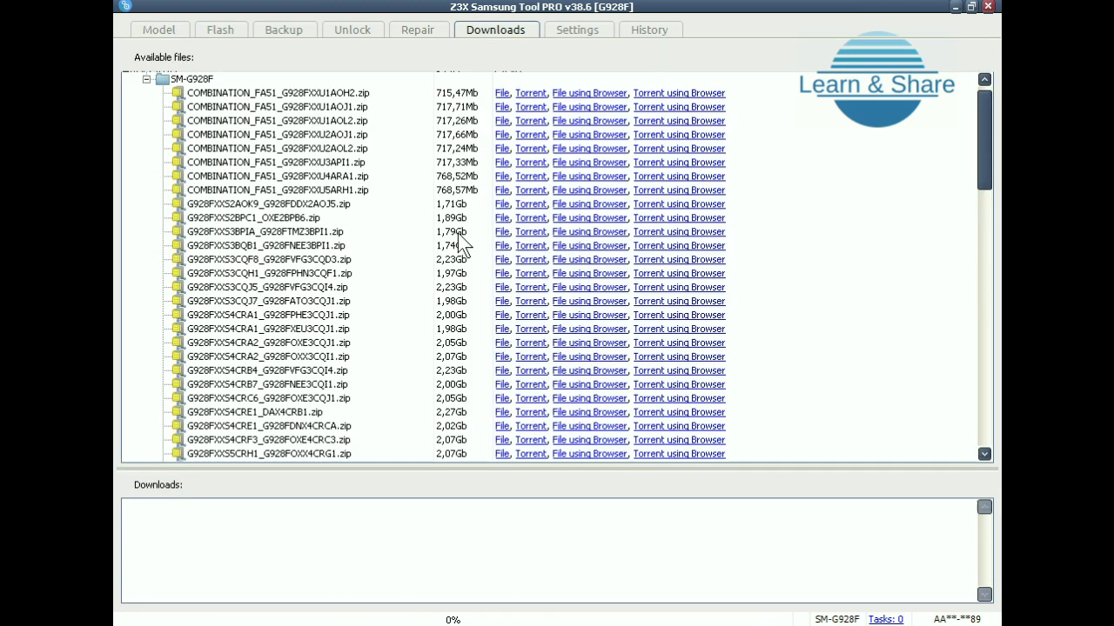
{"action": "left_click", "coordinate": [333, 192]}
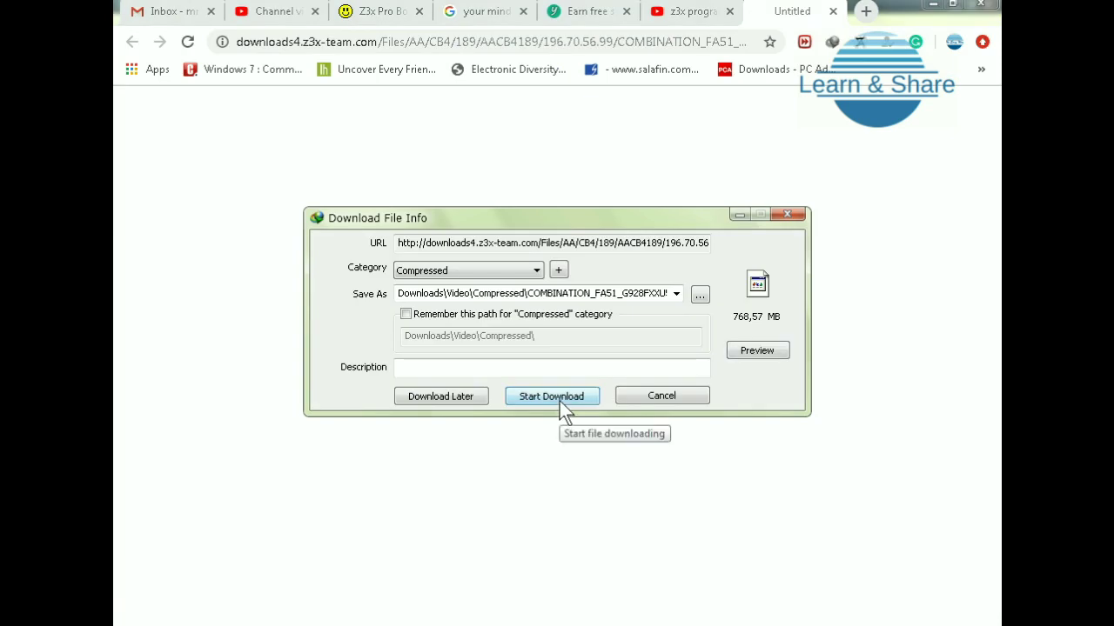
{"action": "left_click", "coordinate": [559, 400]}
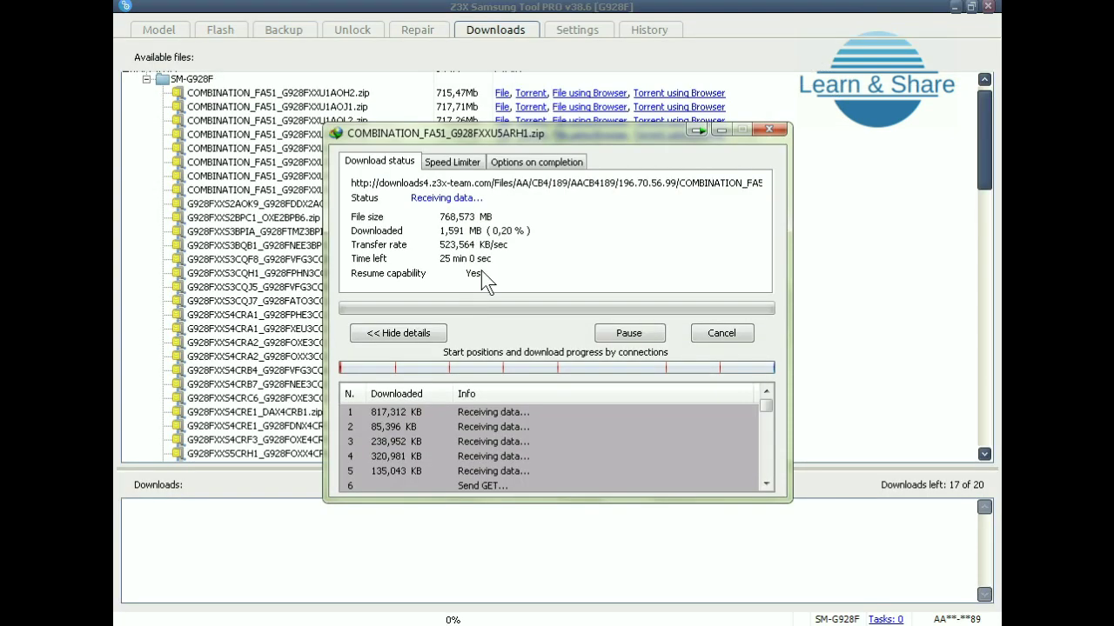